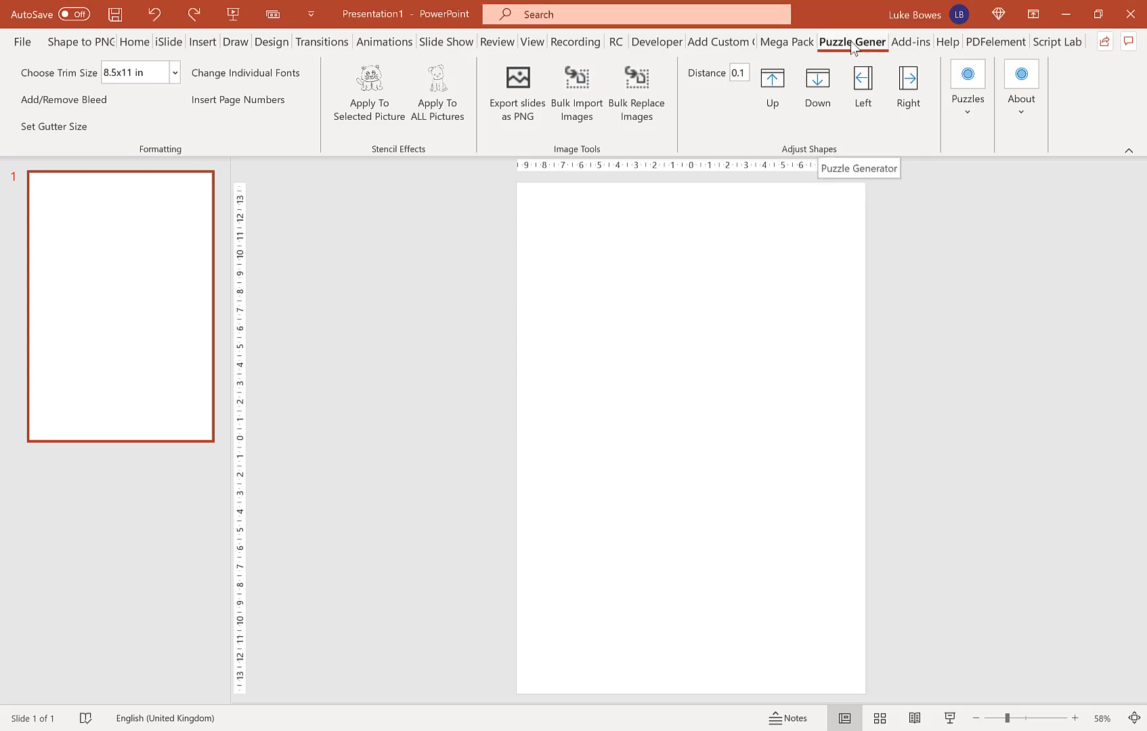
- Keep the page trim size at 8.5x11 in and show the Puzzles gallery
{"action": "left_click", "coordinate": [174, 72]}
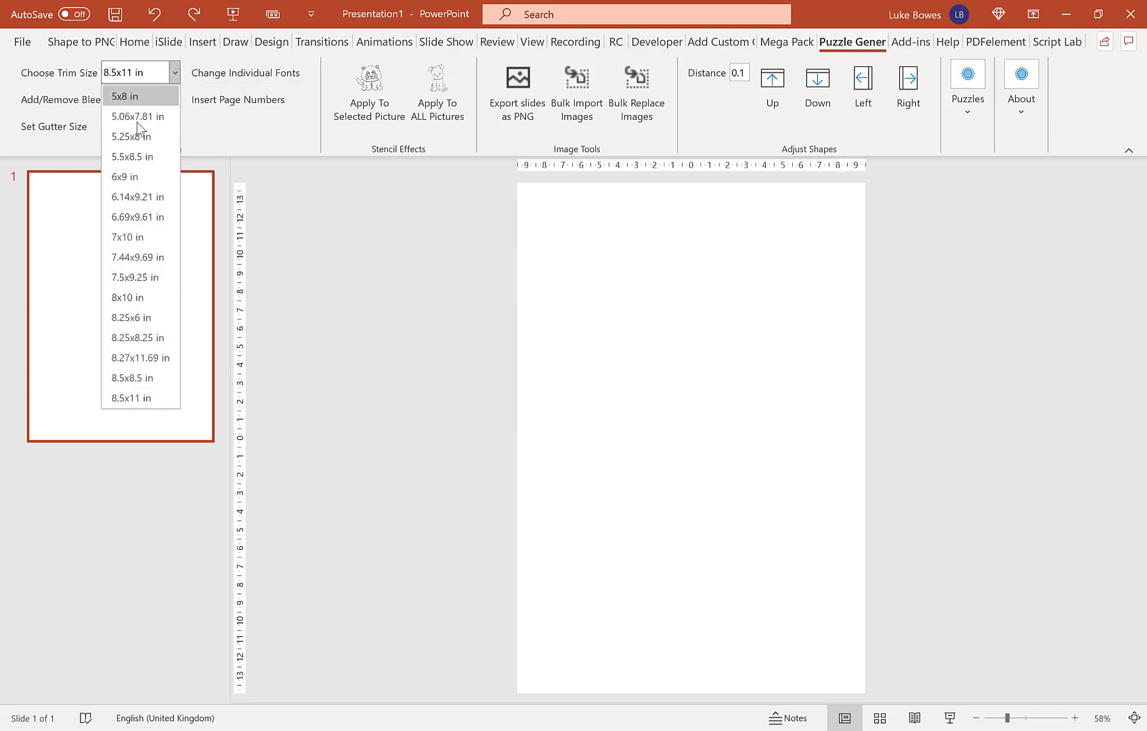
{"action": "left_click", "coordinate": [142, 398]}
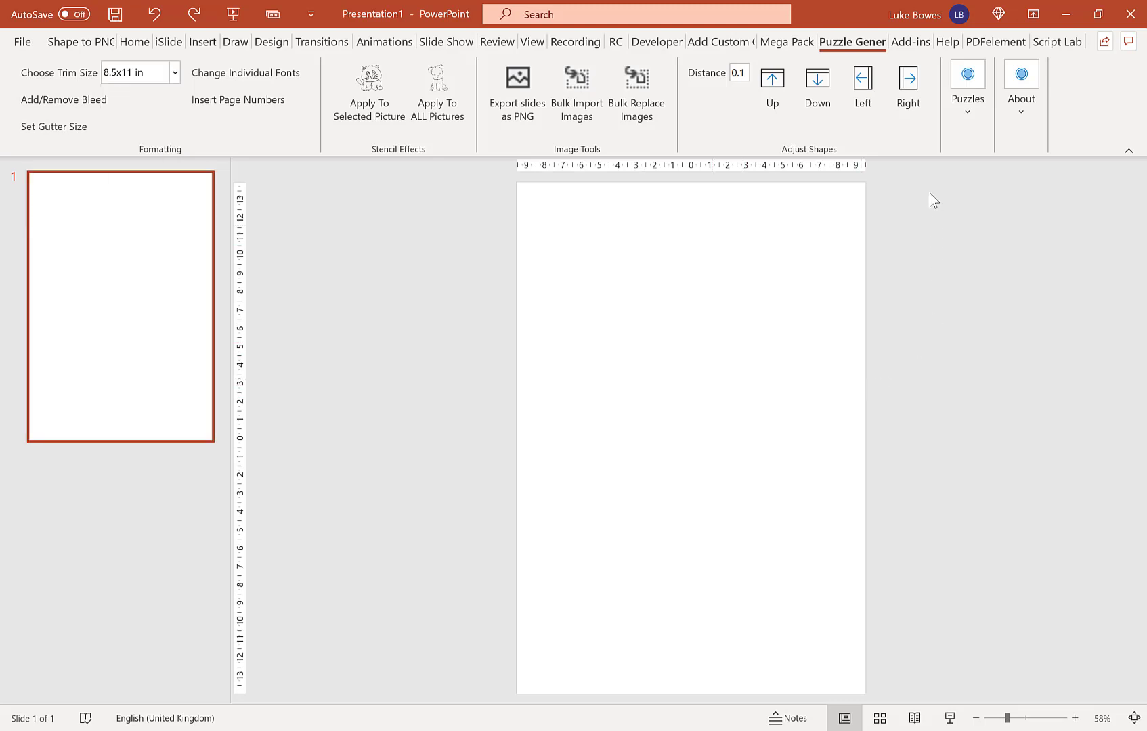
{"action": "left_click", "coordinate": [965, 111]}
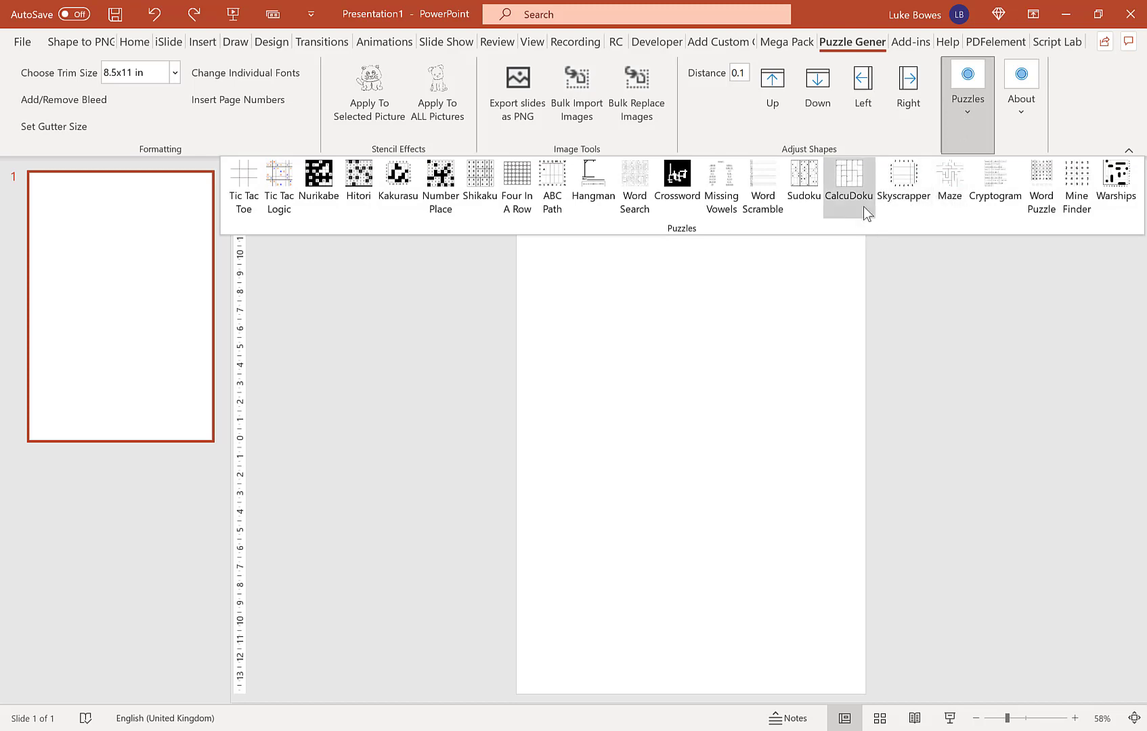
- Choose Sudoku from the Puzzles gallery to launch the Sudoku Generator Wizard
{"action": "left_click", "coordinate": [804, 183]}
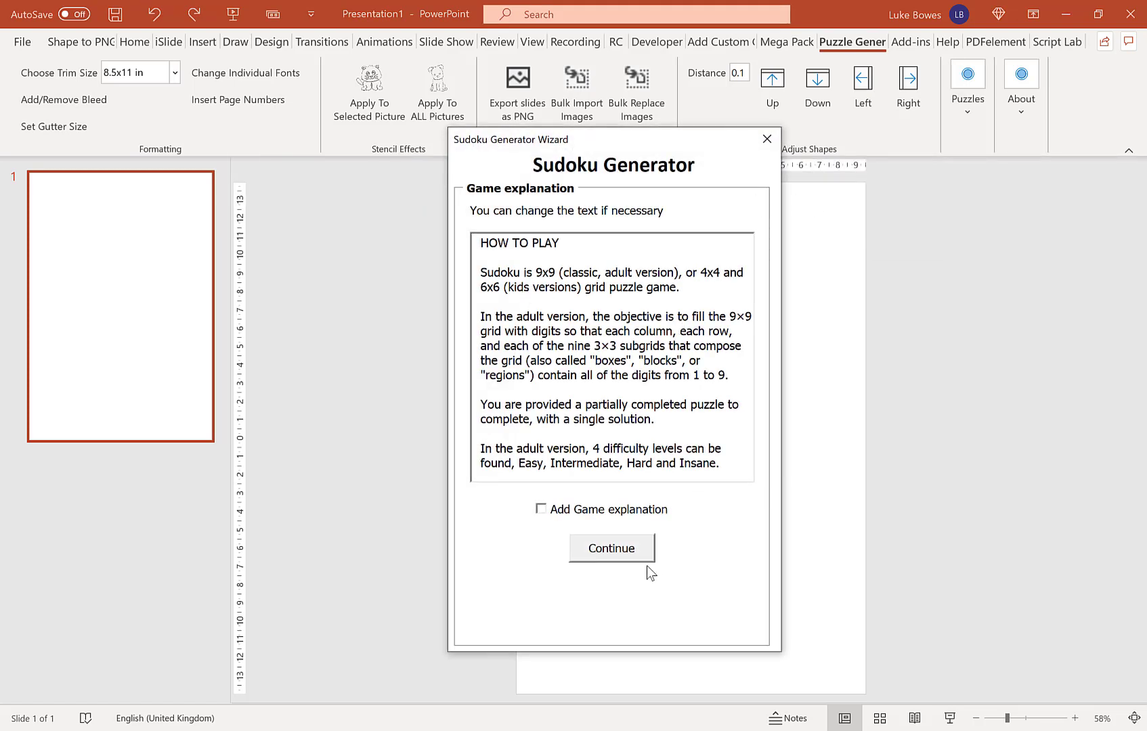
- Generate 10 Easy Sudoku pages titled SUDOKU, one grid per page, with 1-inch side margins
{"action": "left_click", "coordinate": [613, 550]}
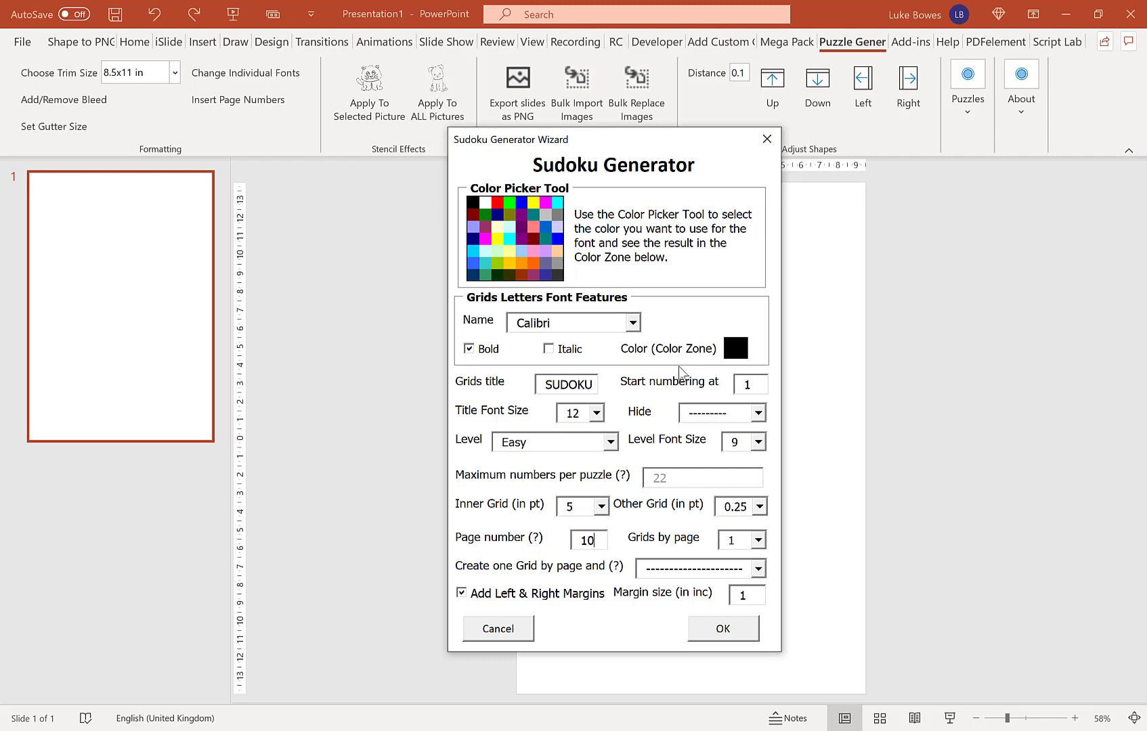
{"action": "left_click", "coordinate": [724, 633]}
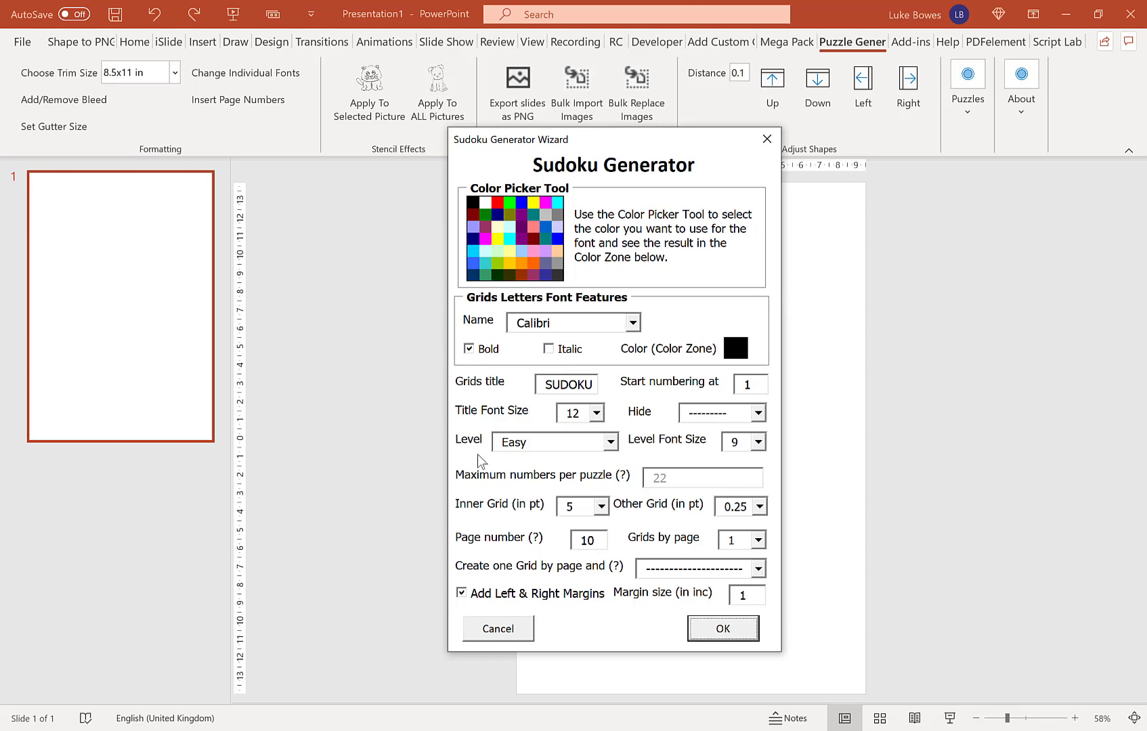
{"action": "left_click", "coordinate": [729, 628]}
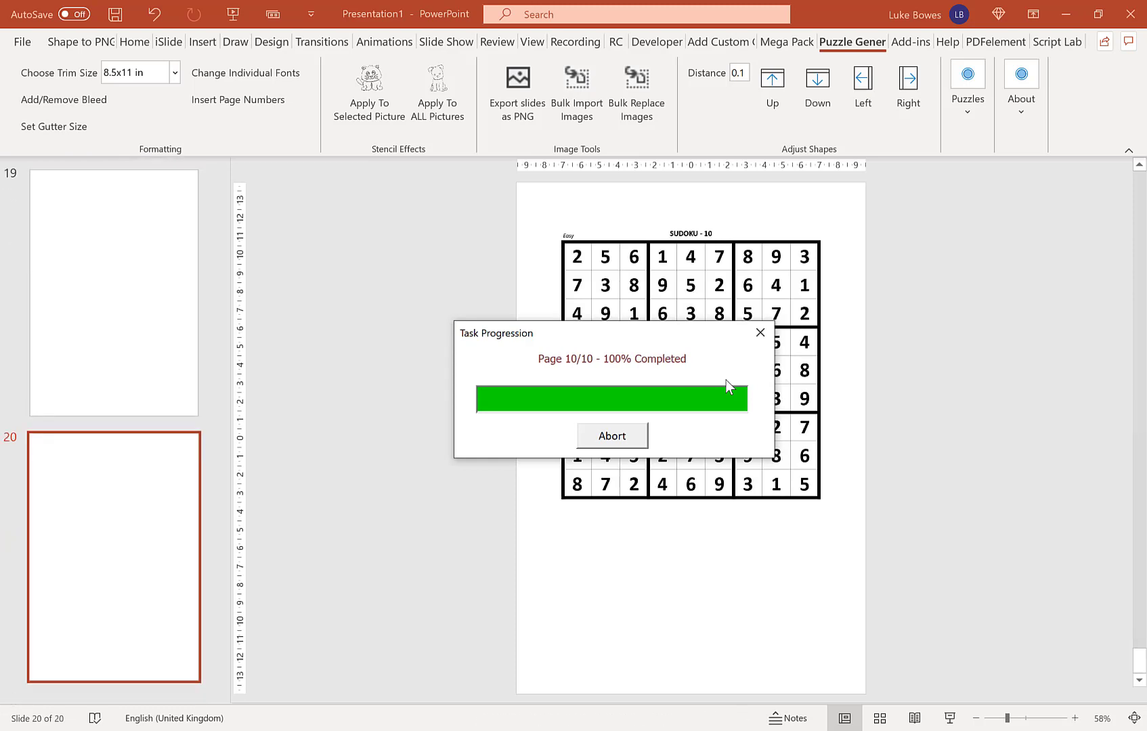
- Dismiss the Sudoku completion message and select slide 10, SUDOKU - 10
{"action": "left_click", "coordinate": [743, 446]}
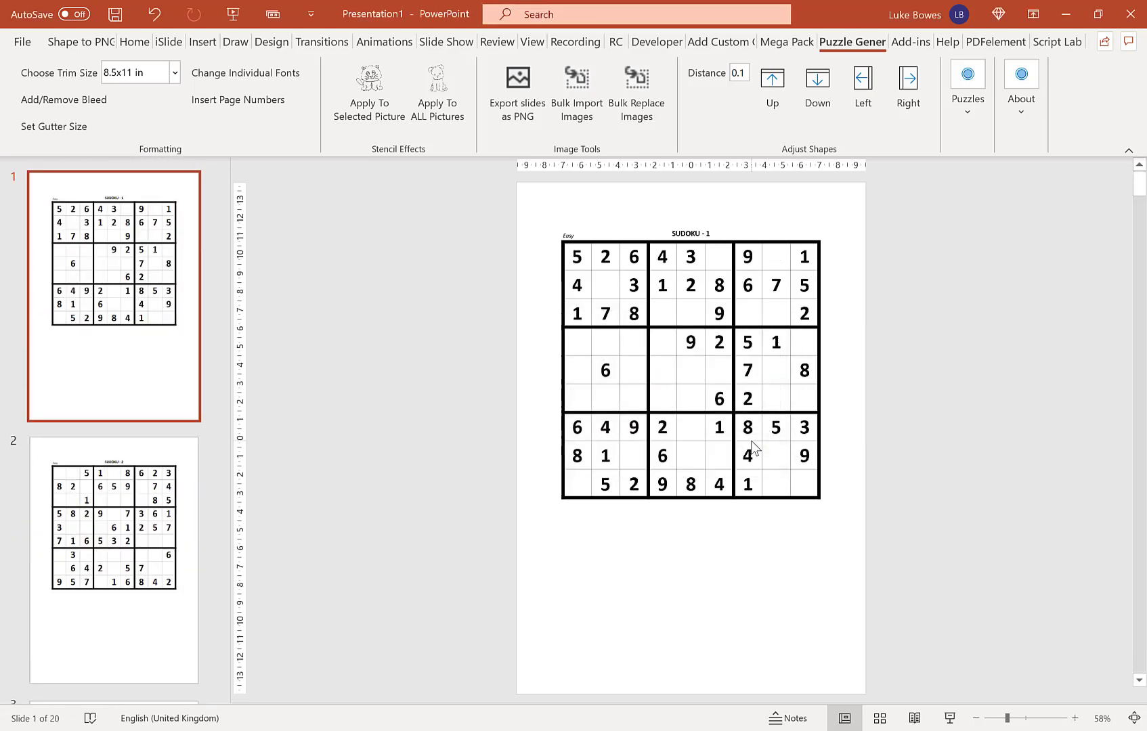
{"action": "scroll", "coordinate": [150, 271], "scroll_direction": "down", "scroll_amount": 5}
{"action": "scroll", "coordinate": [150, 272], "scroll_direction": "down", "scroll_amount": 10}
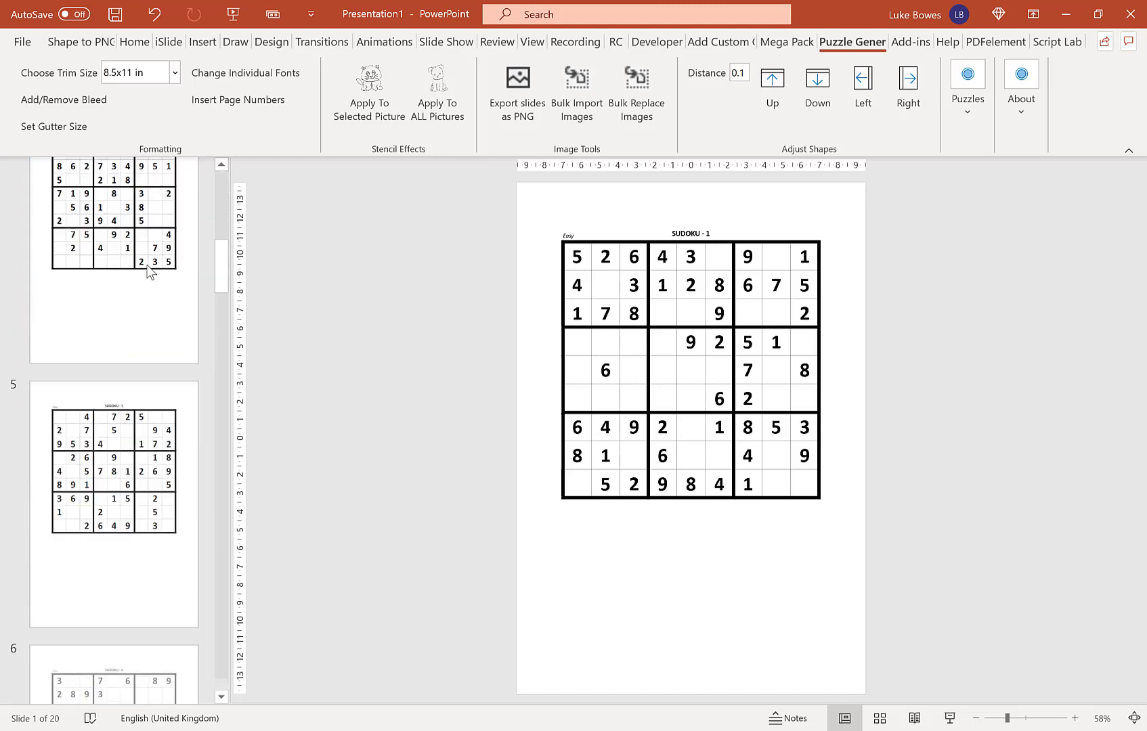
{"action": "scroll", "coordinate": [150, 271], "scroll_direction": "down", "scroll_amount": 5}
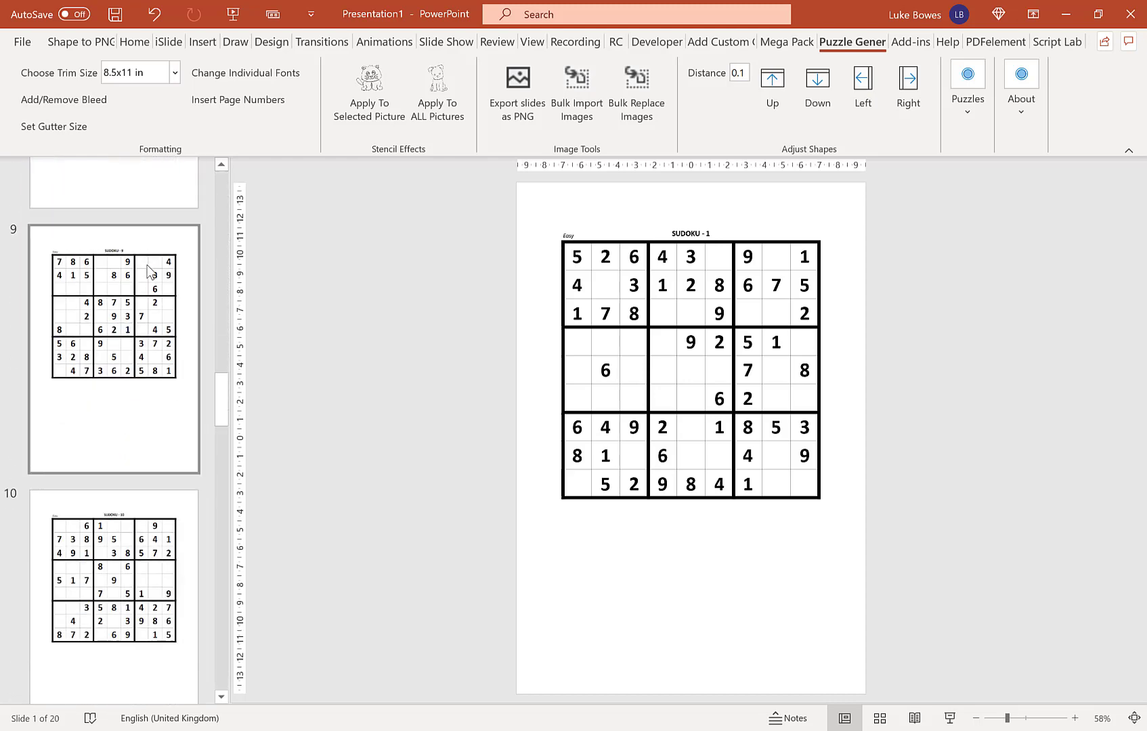
{"action": "scroll", "coordinate": [155, 249], "scroll_direction": "up", "scroll_amount": 2}
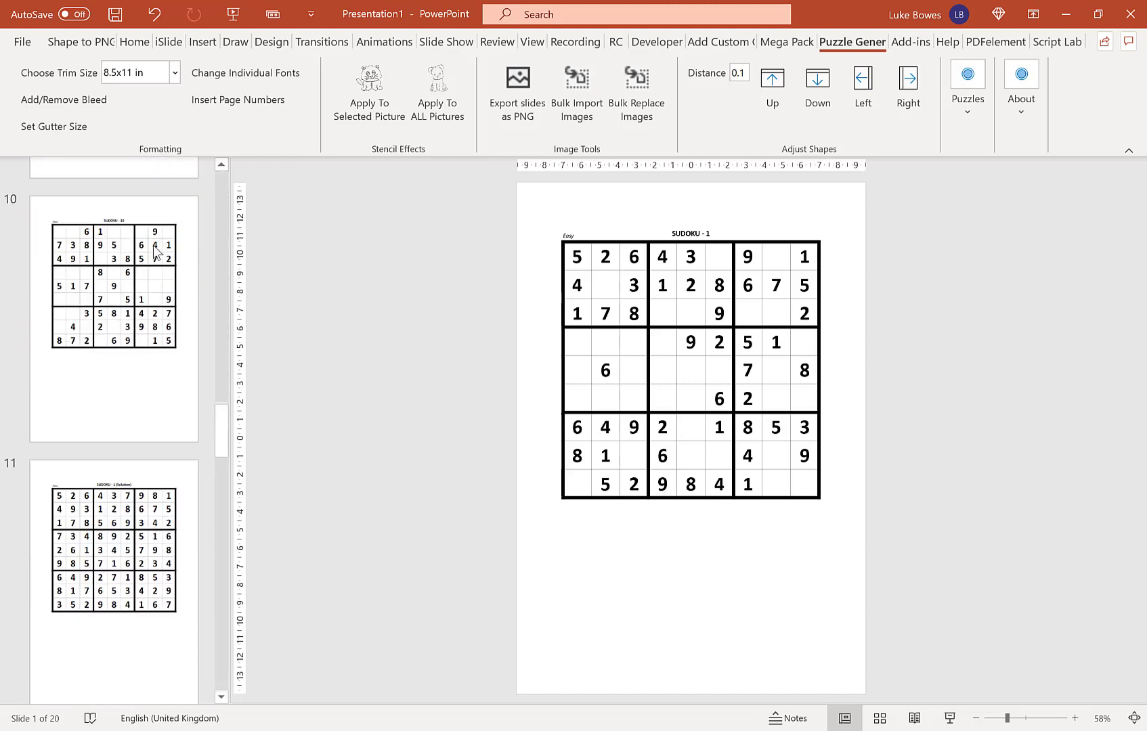
{"action": "left_click", "coordinate": [118, 387]}
- Insert a new slide after slide 10, delete its title and text placeholders, and show the Puzzles gallery
{"action": "right_click", "coordinate": [117, 387]}
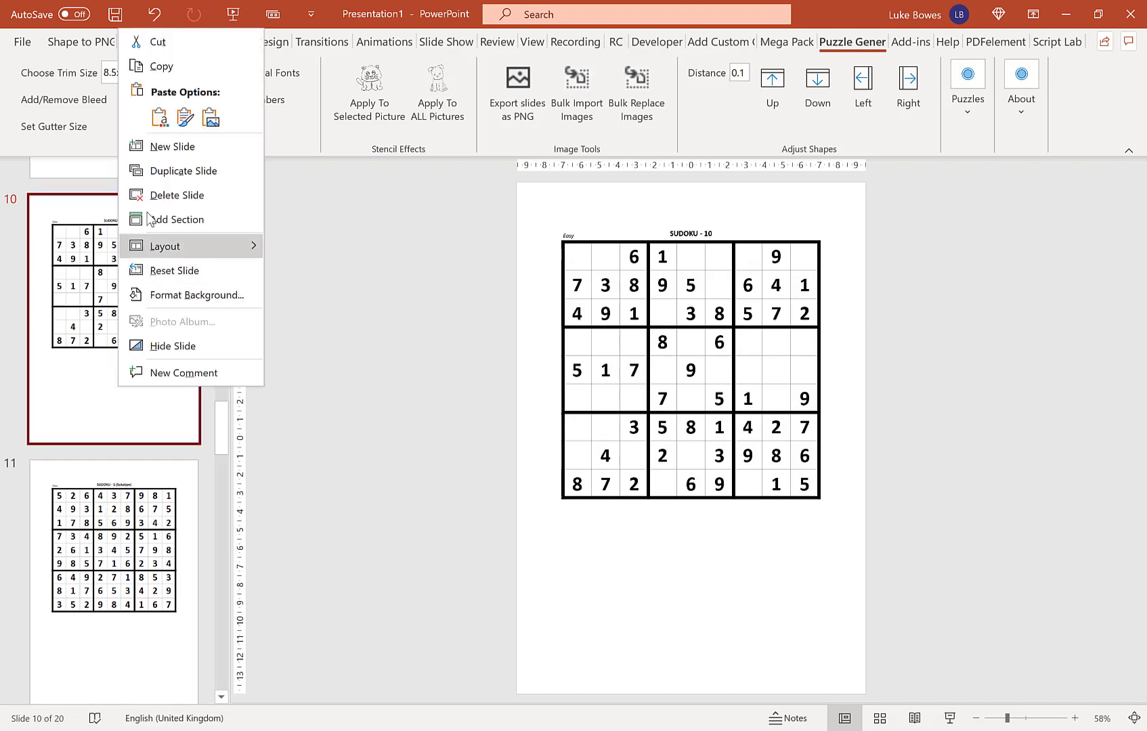
{"action": "left_click", "coordinate": [172, 146]}
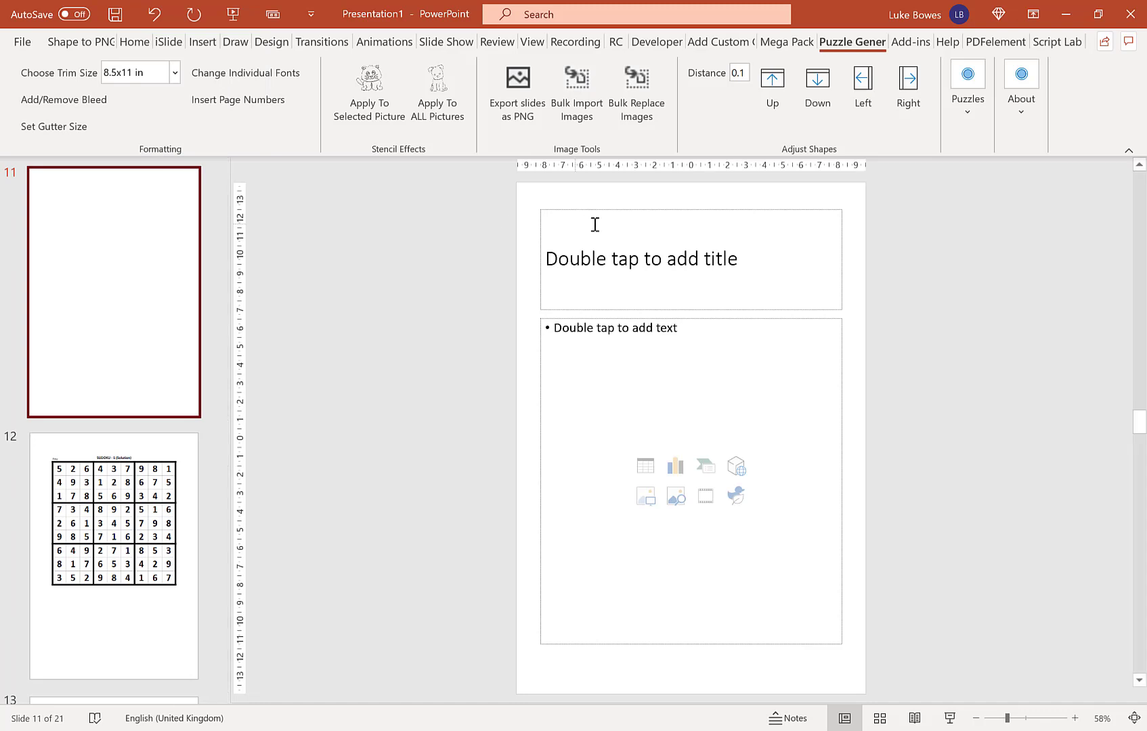
{"action": "left_click", "coordinate": [640, 210]}
{"action": "key", "text": "Delete"}
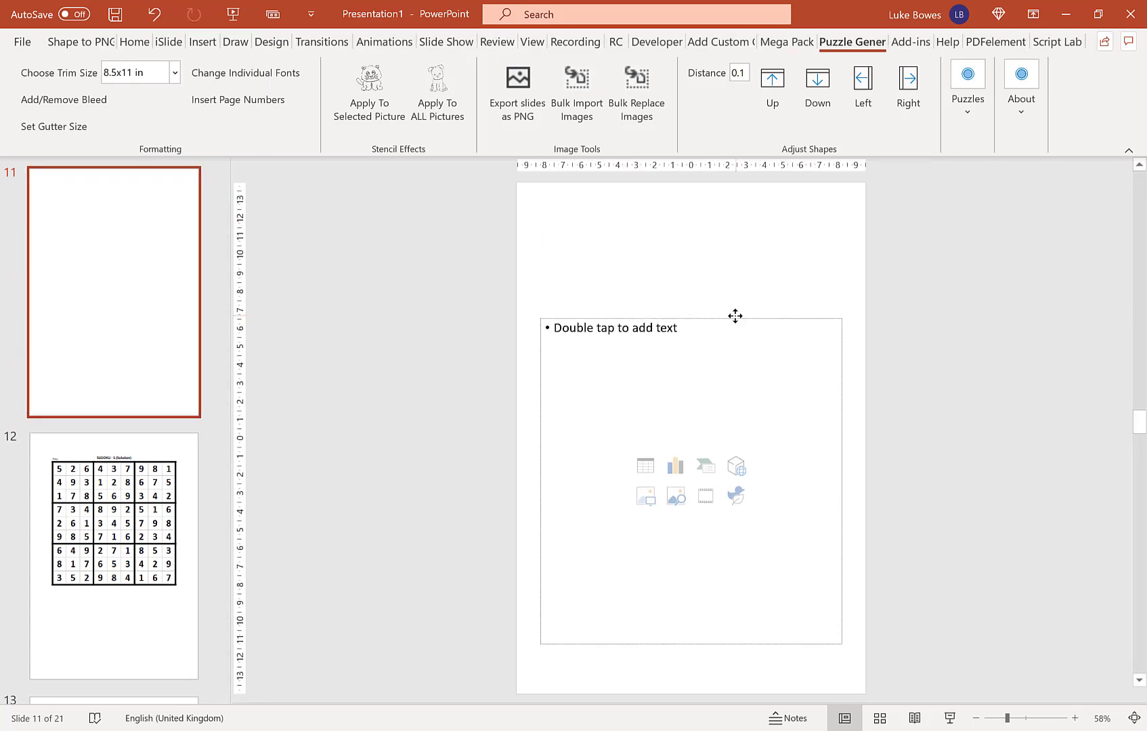
{"action": "left_click", "coordinate": [736, 316]}
{"action": "key", "text": "Delete"}
{"action": "scroll", "coordinate": [91, 314], "scroll_direction": "up", "scroll_amount": 2}
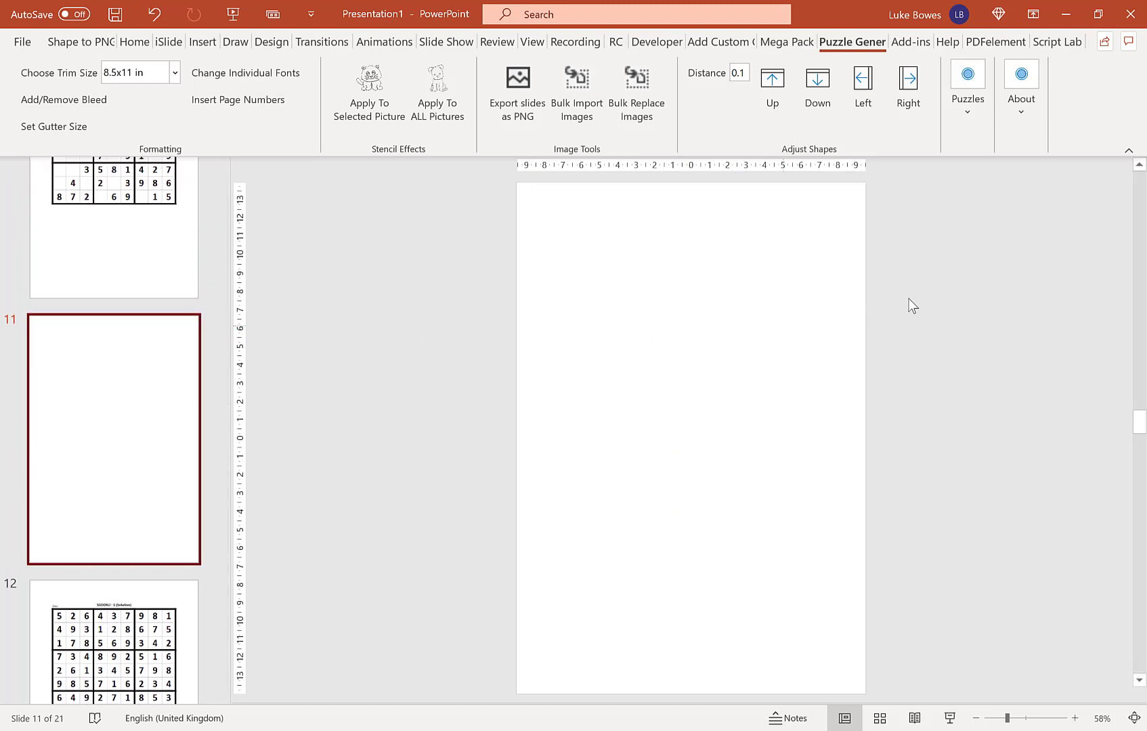
{"action": "left_click", "coordinate": [975, 105]}
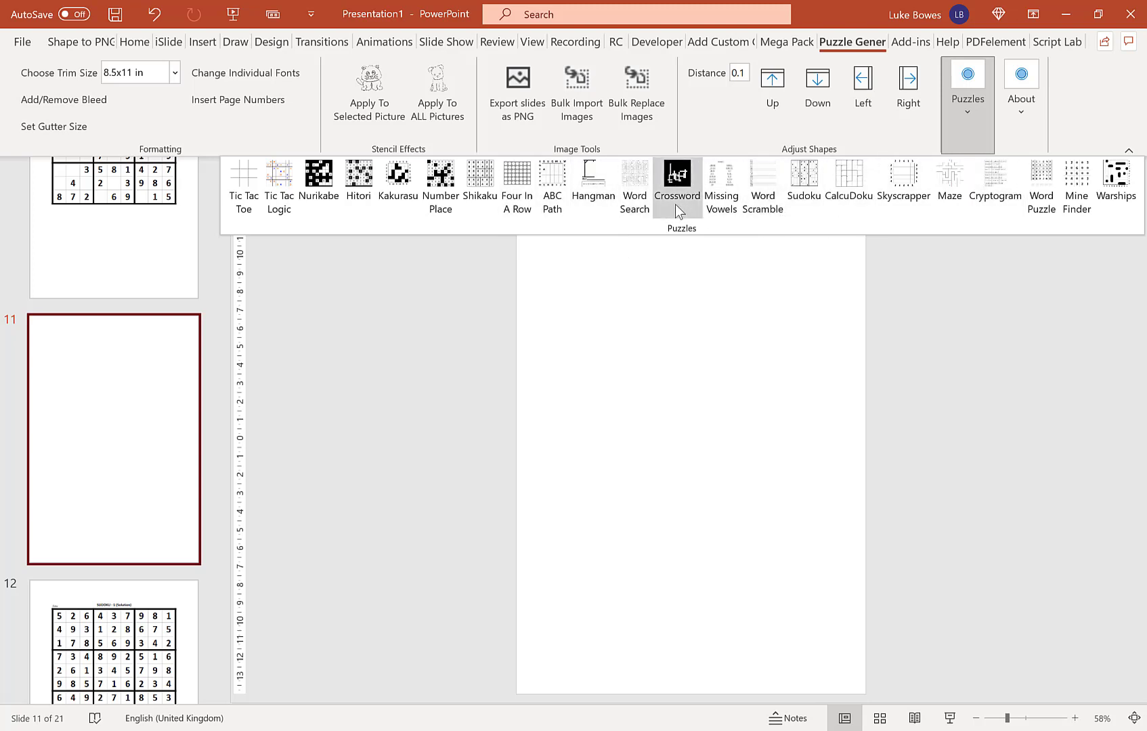
- Generate Hitori pages of 6 x 6 grids, changing the page count from 40 to 10
{"action": "left_click", "coordinate": [366, 178]}
{"action": "left_click", "coordinate": [607, 543]}
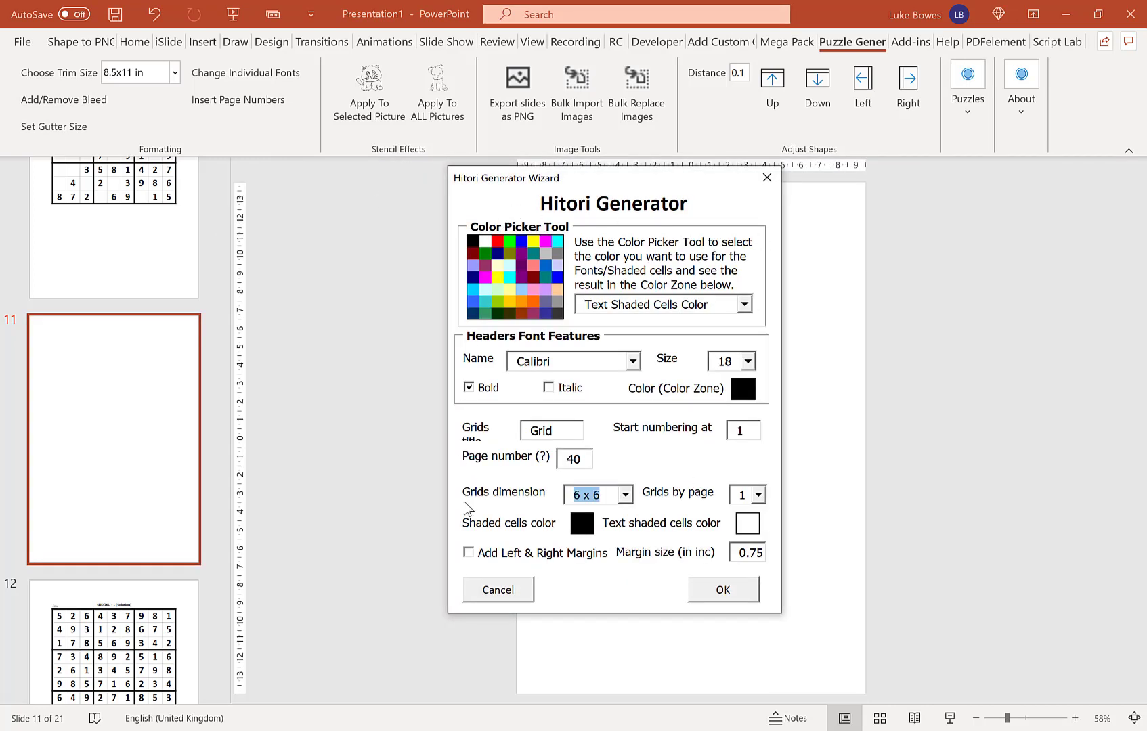
{"action": "left_click_drag", "start_coordinate": [586, 457], "coordinate": [517, 462]}
{"action": "type", "text": "10"}
{"action": "mouse_move", "coordinate": [725, 184]}
{"action": "left_mouse_down"}
{"action": "mouse_move", "coordinate": [617, 188]}
{"action": "mouse_move", "coordinate": [719, 185]}
{"action": "left_mouse_up"}
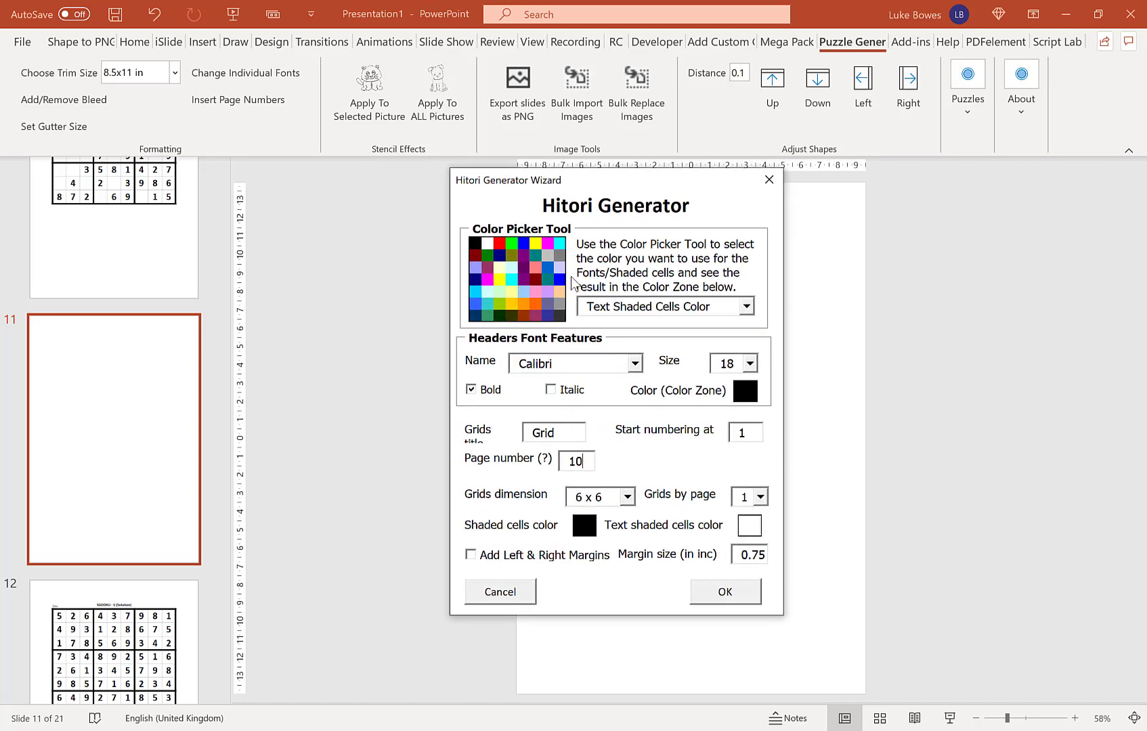
{"action": "left_click", "coordinate": [740, 591]}
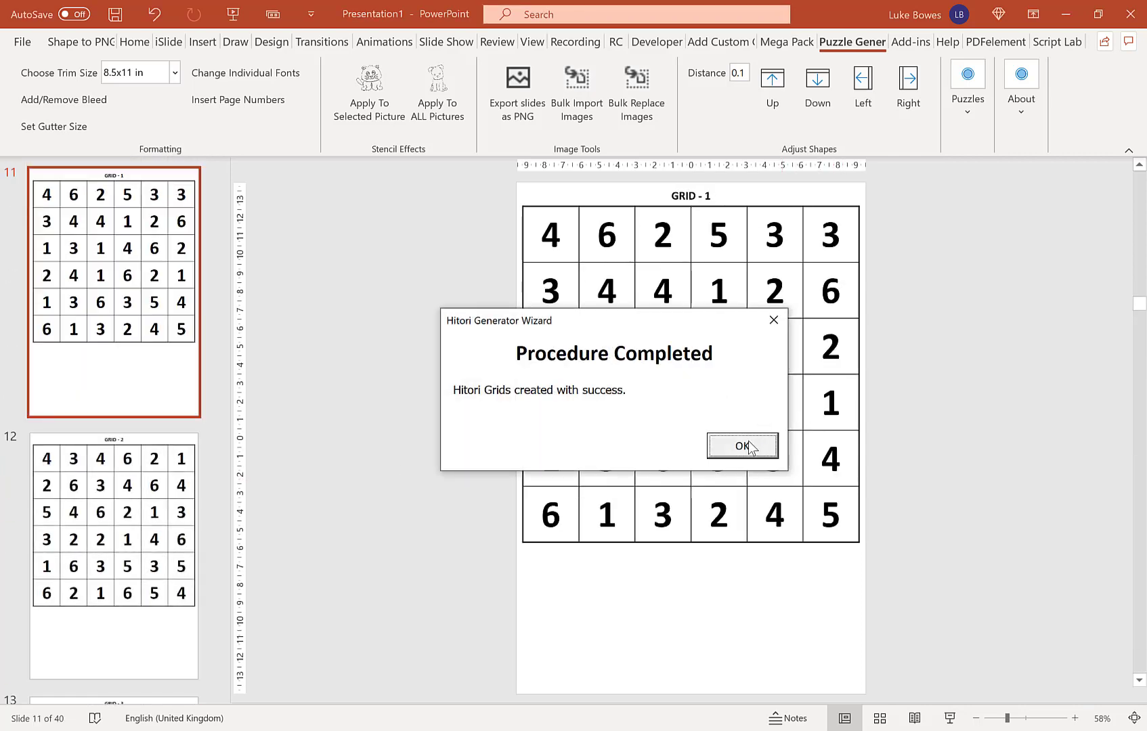
- Dismiss the Hitori completion message and scroll through the 40-slide deck to review it
{"action": "left_click", "coordinate": [743, 446]}
{"action": "scroll", "coordinate": [134, 397], "scroll_direction": "down", "scroll_amount": 3}
{"action": "scroll", "coordinate": [132, 396], "scroll_direction": "up", "scroll_amount": 8}
{"action": "scroll", "coordinate": [130, 391], "scroll_direction": "up", "scroll_amount": 10}
{"action": "scroll", "coordinate": [129, 391], "scroll_direction": "down", "scroll_amount": 3}
{"action": "scroll", "coordinate": [129, 391], "scroll_direction": "down", "scroll_amount": 10}
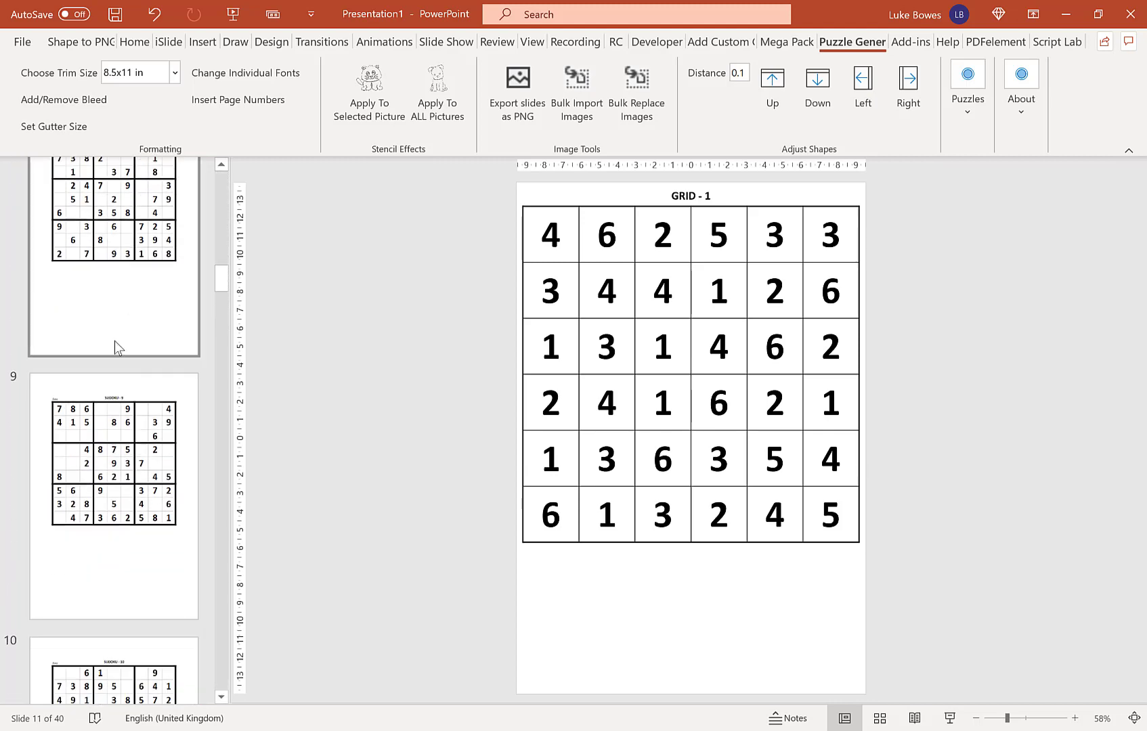
{"action": "scroll", "coordinate": [139, 250], "scroll_direction": "down", "scroll_amount": 5}
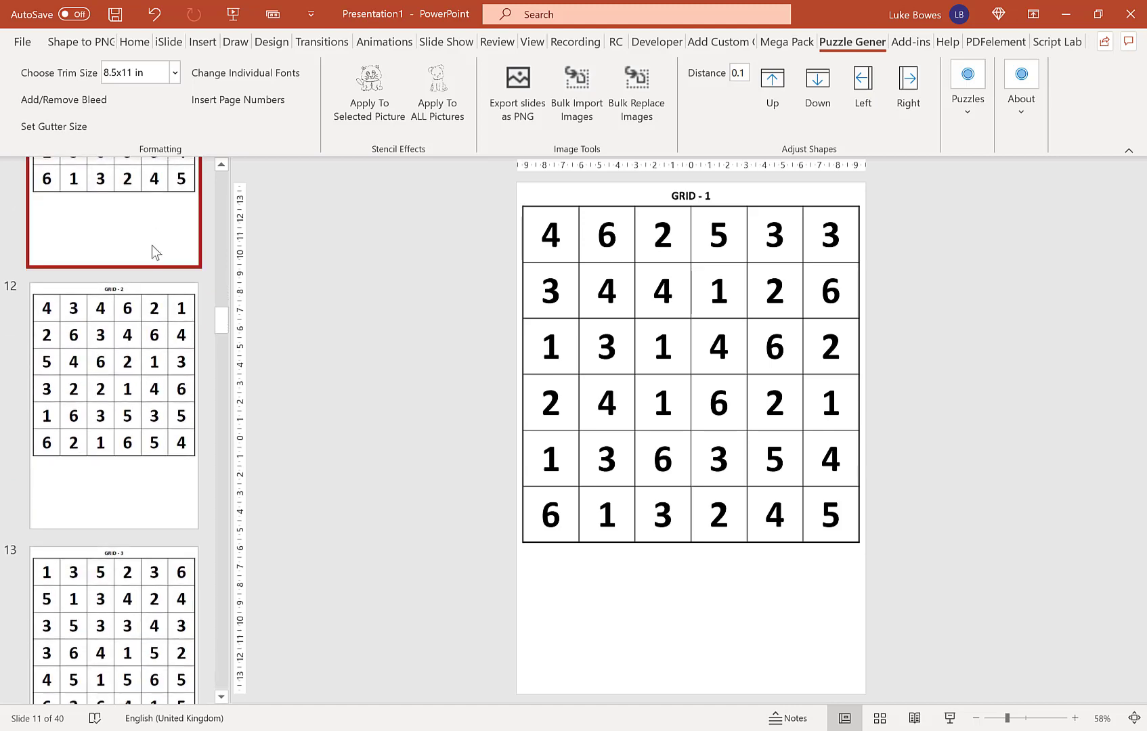
{"action": "scroll", "coordinate": [139, 250], "scroll_direction": "down", "scroll_amount": 10}
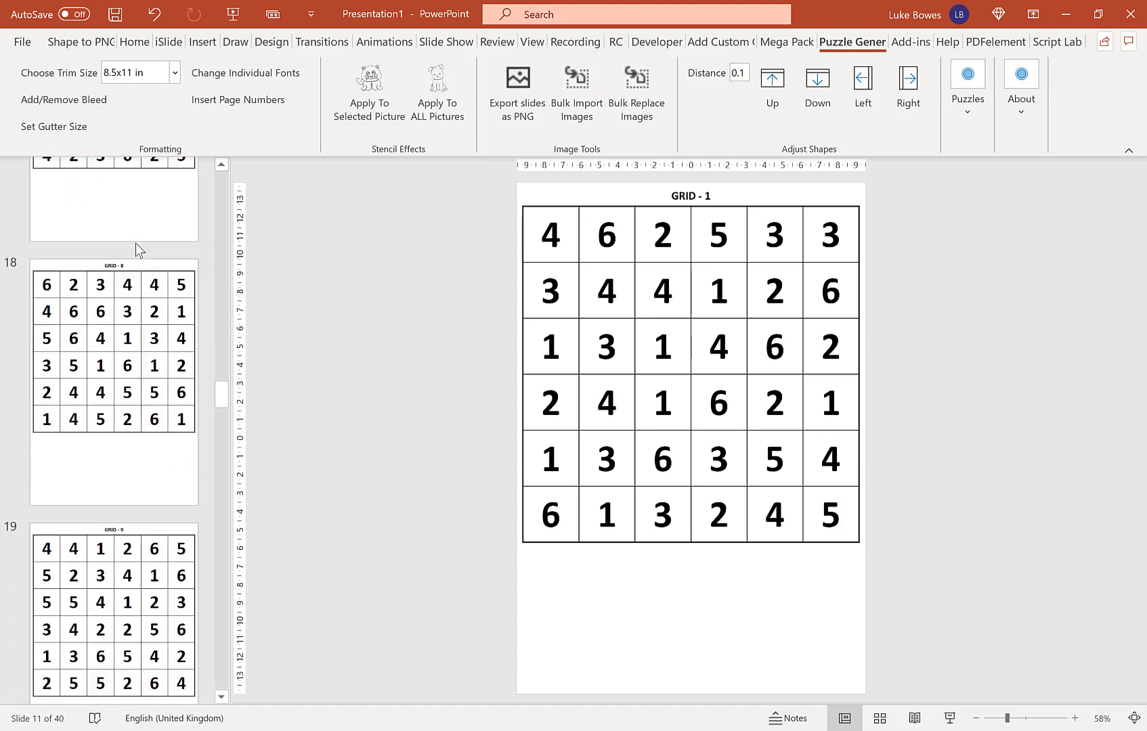
{"action": "scroll", "coordinate": [139, 251], "scroll_direction": "down", "scroll_amount": 2}
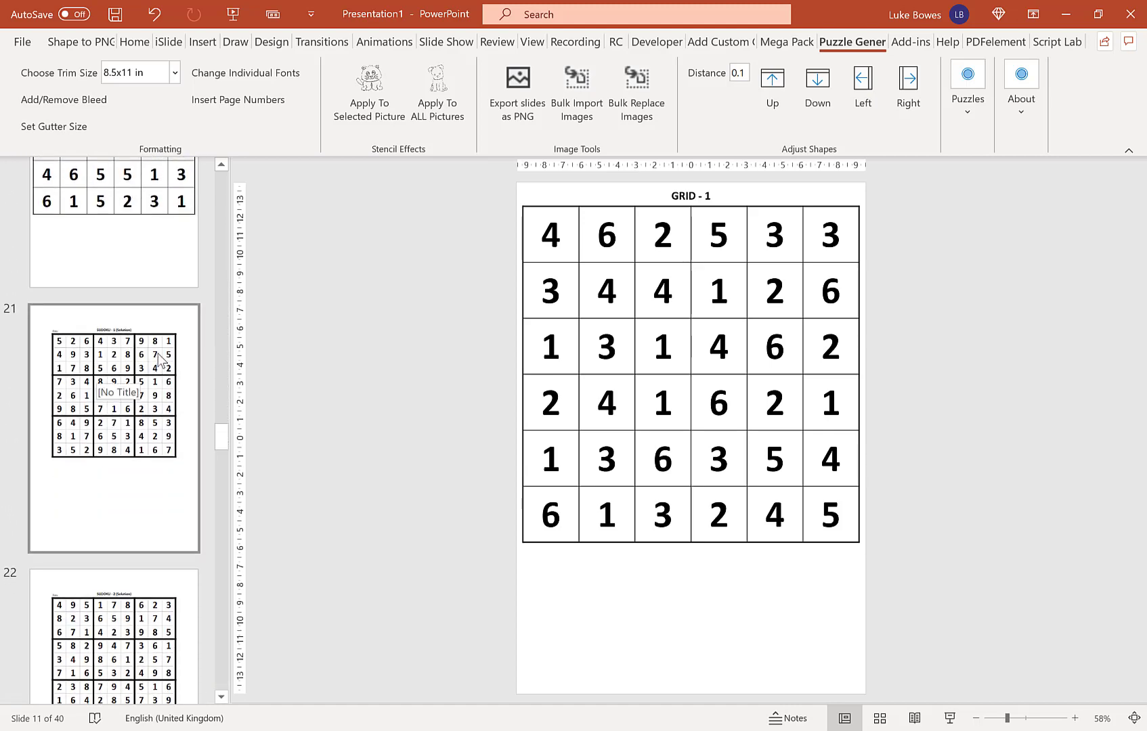
{"action": "scroll", "coordinate": [152, 357], "scroll_direction": "down", "scroll_amount": 12}
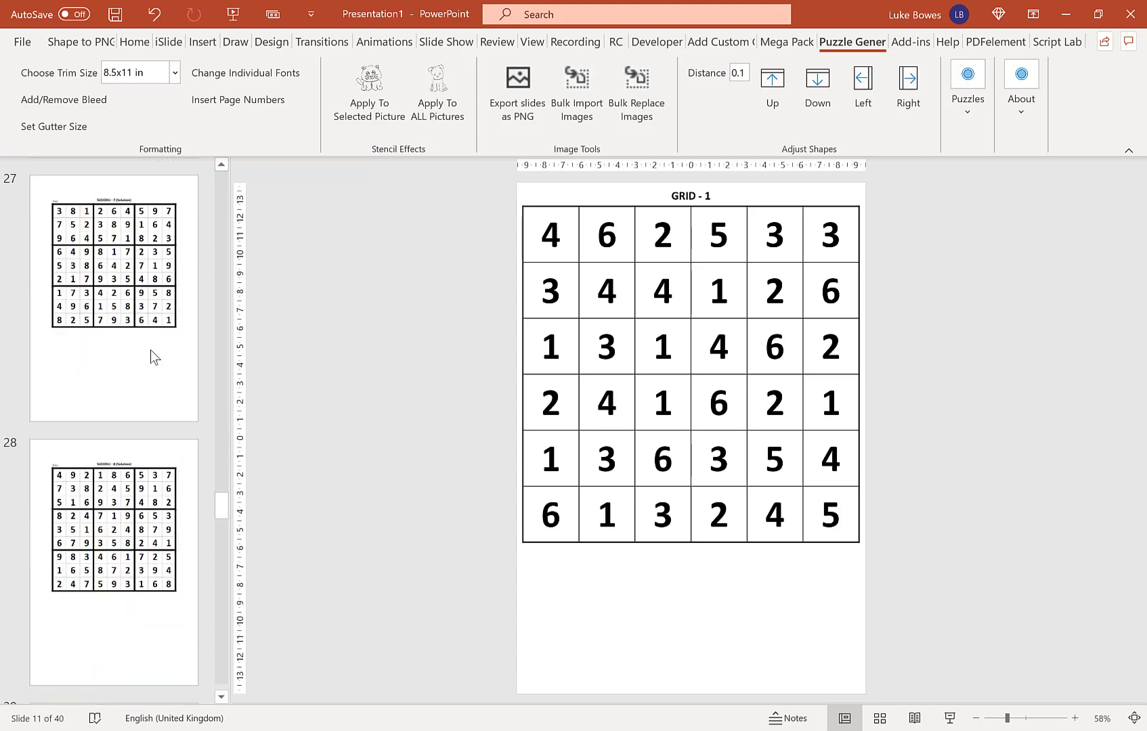
{"action": "scroll", "coordinate": [152, 357], "scroll_direction": "down", "scroll_amount": 5}
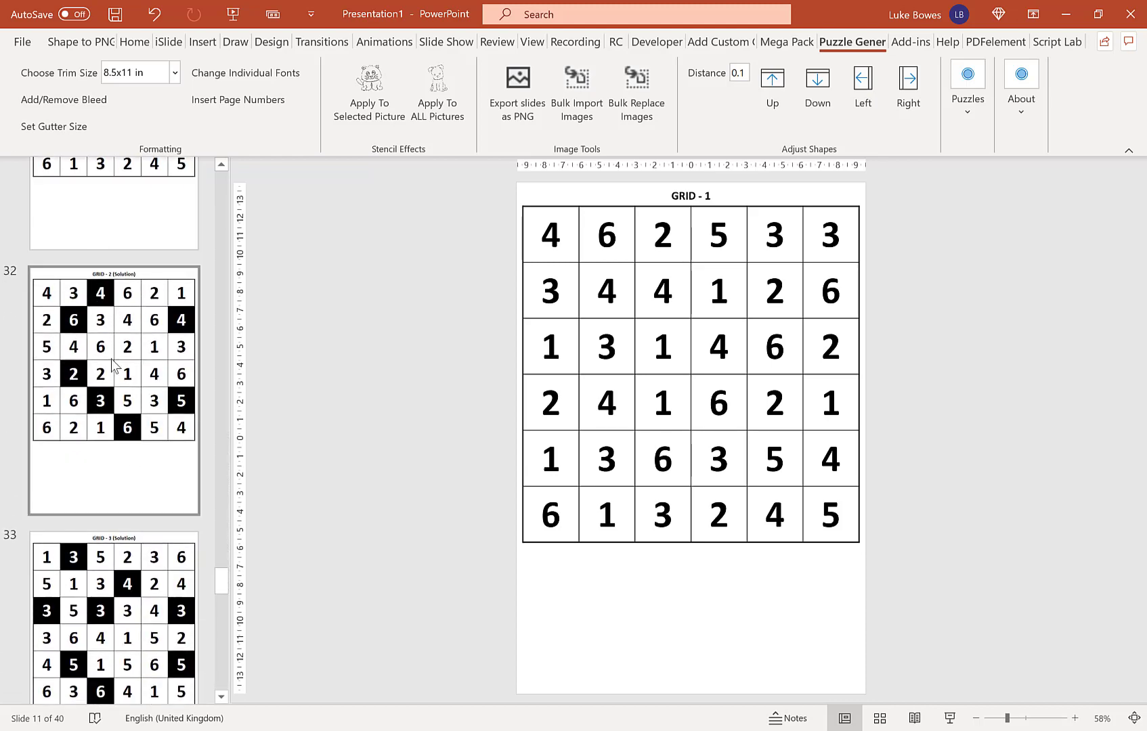
{"action": "scroll", "coordinate": [118, 369], "scroll_direction": "down", "scroll_amount": 11}
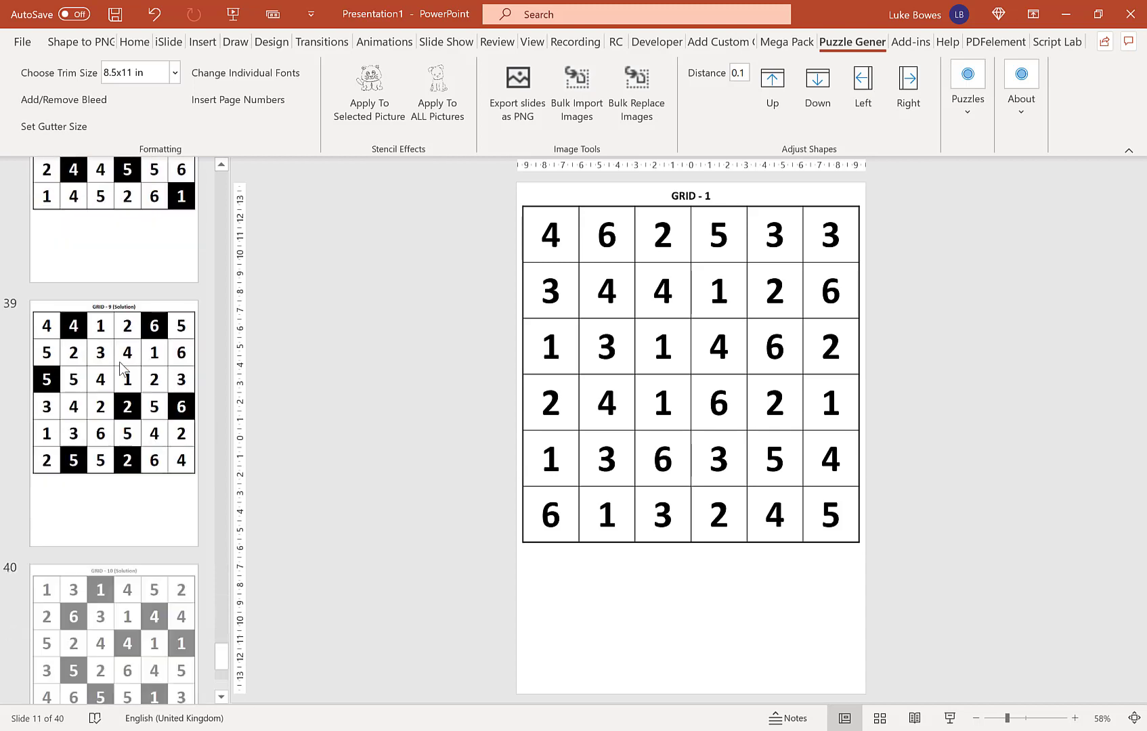
{"action": "scroll", "coordinate": [127, 363], "scroll_direction": "down", "scroll_amount": 1}
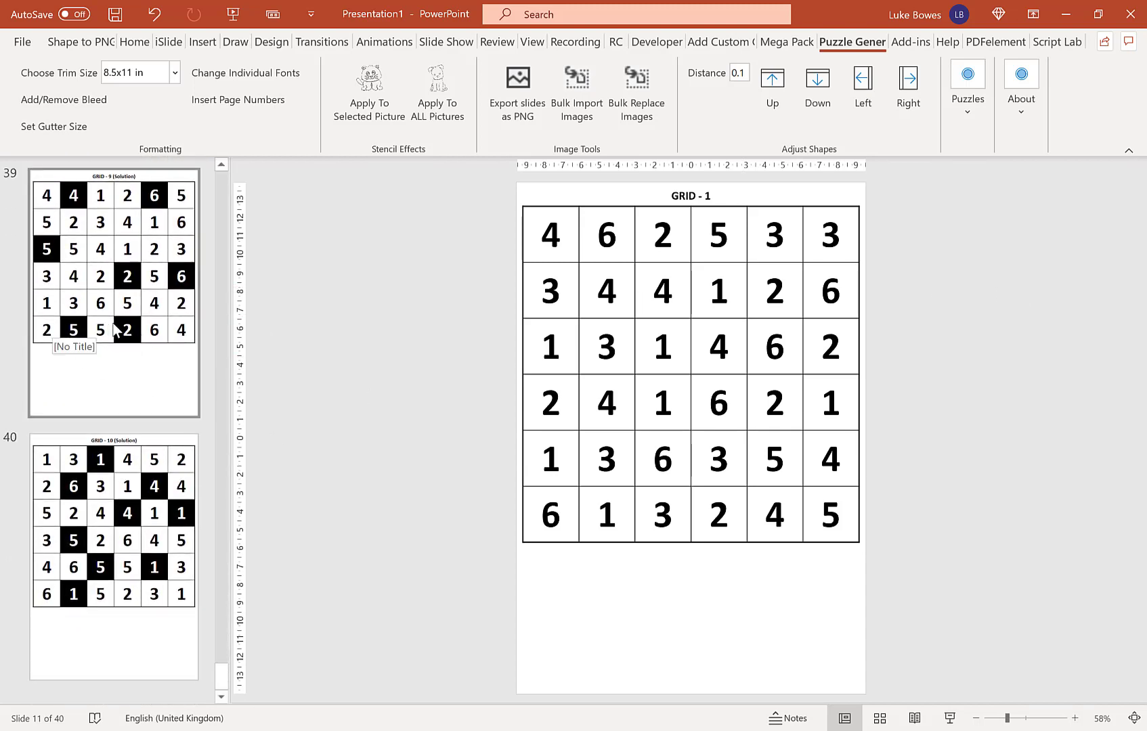
{"action": "scroll", "coordinate": [126, 279], "scroll_direction": "up", "scroll_amount": 7}
{"action": "scroll", "coordinate": [126, 277], "scroll_direction": "up", "scroll_amount": 20}
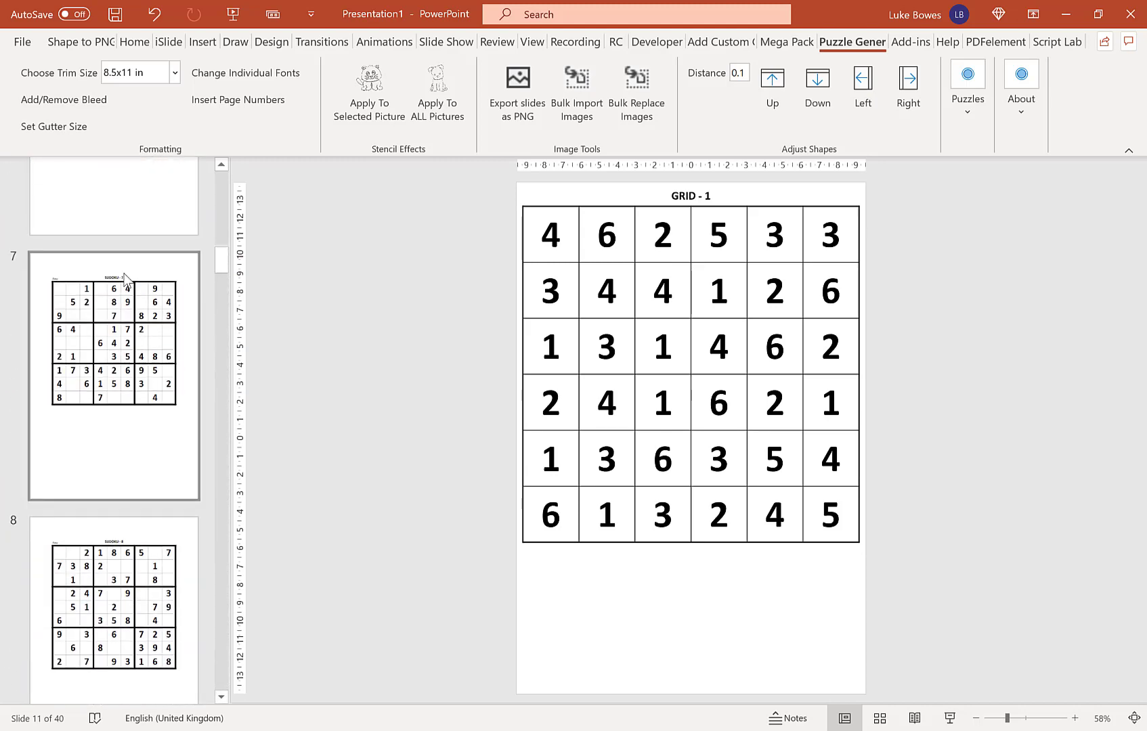
{"action": "scroll", "coordinate": [126, 277], "scroll_direction": "up", "scroll_amount": 7}
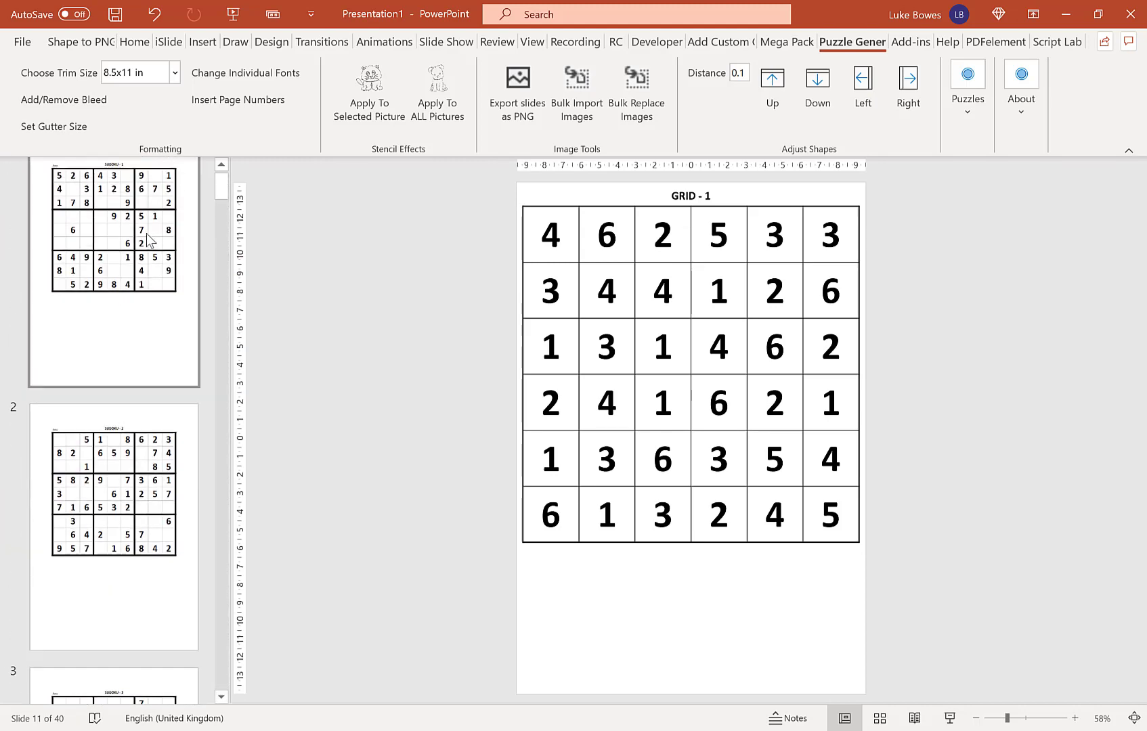
- Go to slide 1, SUDOKU - 1, then open slide 11, GRID - 1
{"action": "left_click", "coordinate": [136, 247]}
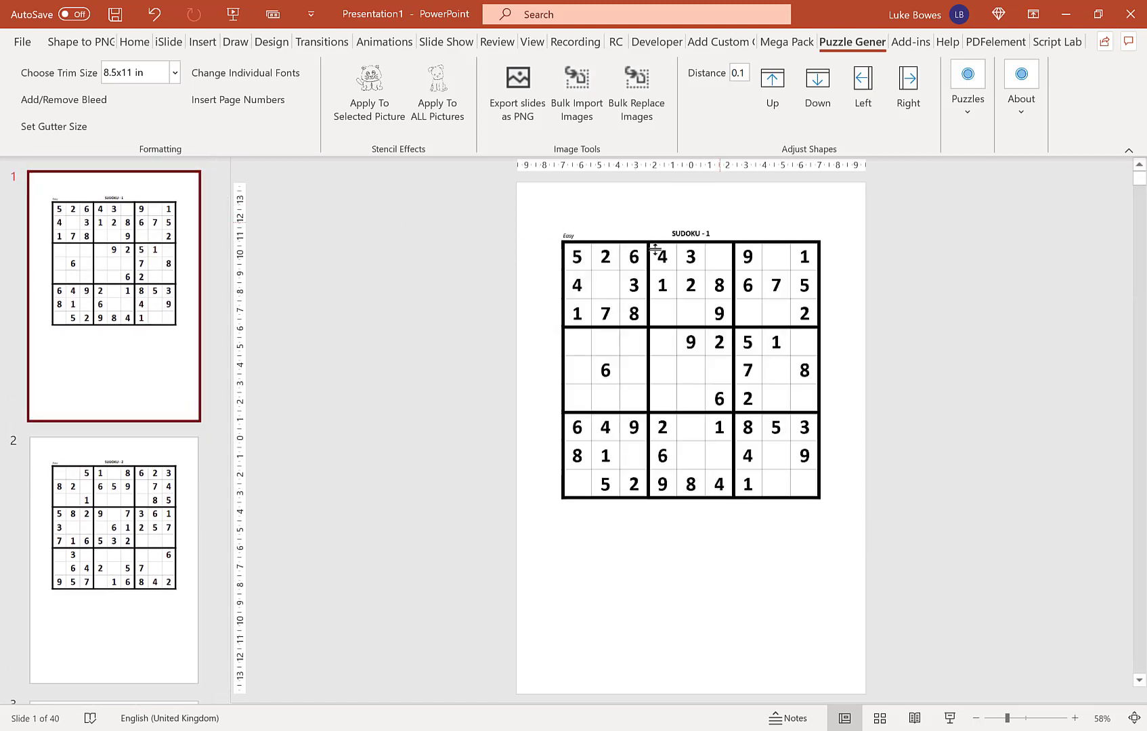
{"action": "scroll", "coordinate": [112, 420], "scroll_direction": "down", "scroll_amount": 10}
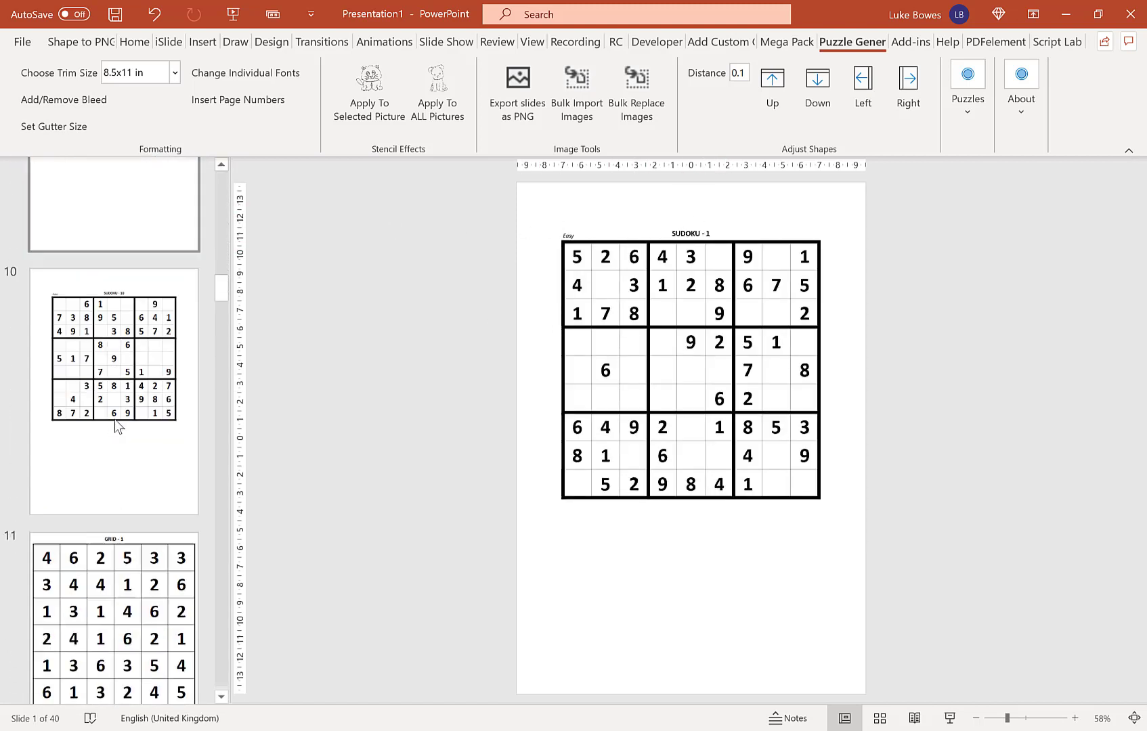
{"action": "left_click", "coordinate": [139, 305]}
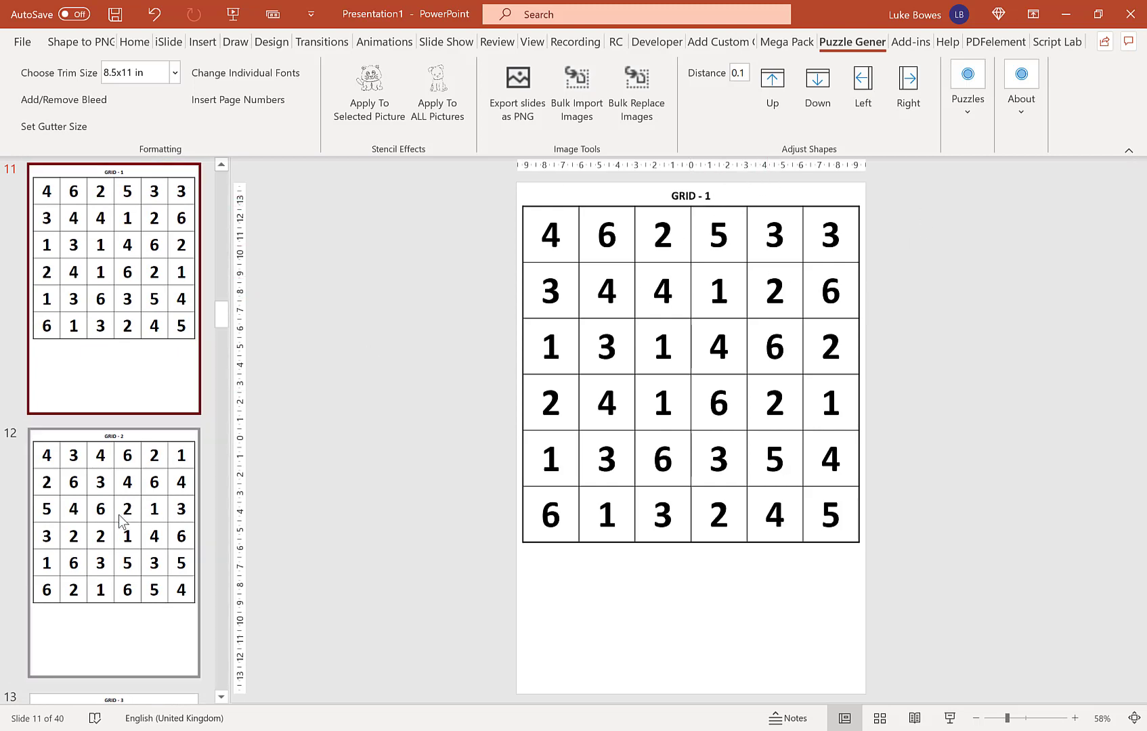
- Undo six times, removing the GRID and Sudoku slides until one blank slide remains
{"action": "left_click", "coordinate": [154, 13]}
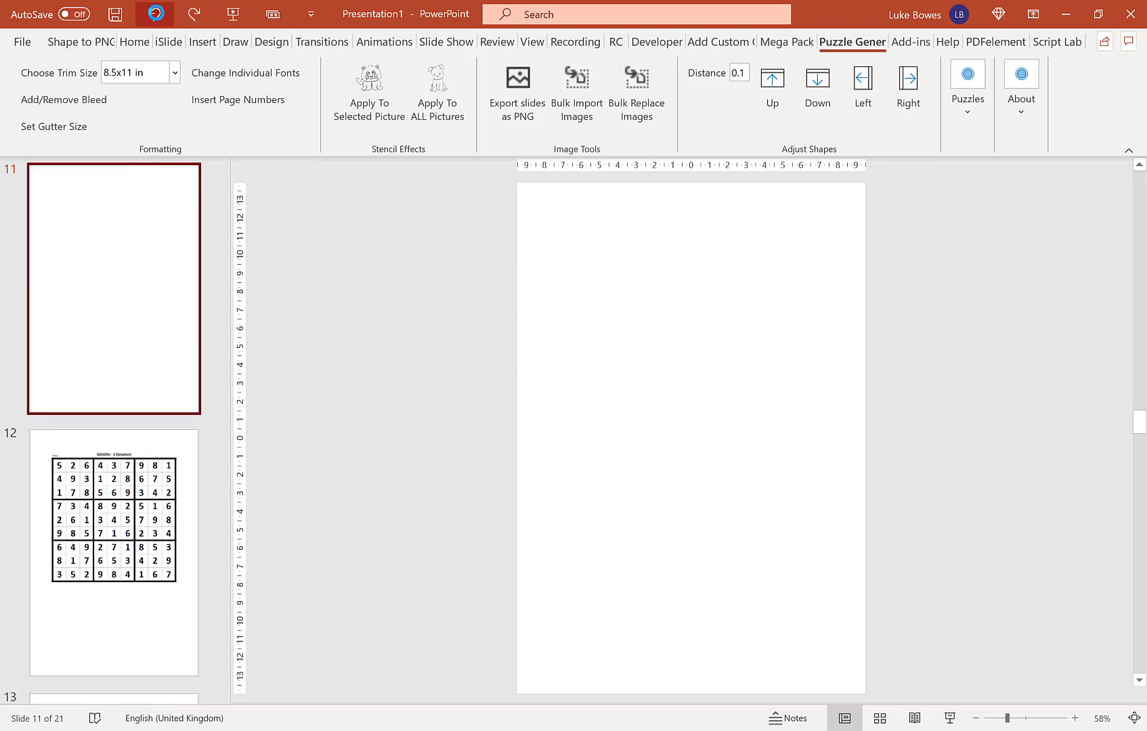
{"action": "left_click", "coordinate": [154, 15]}
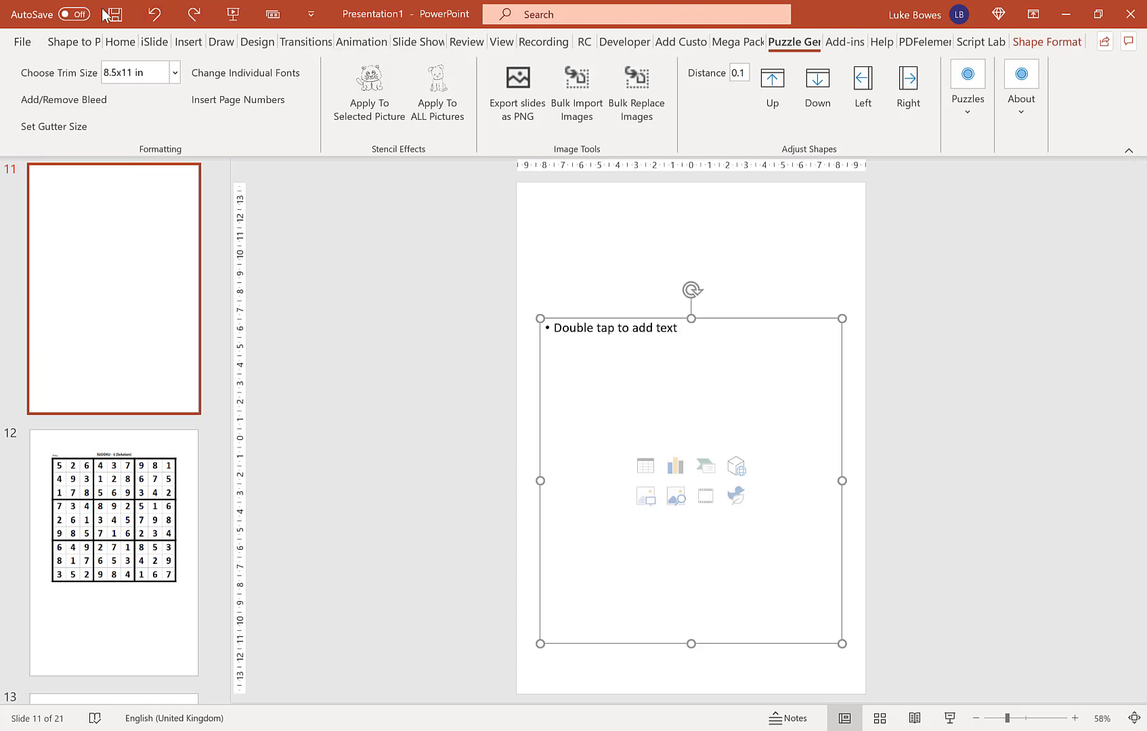
{"action": "left_click", "coordinate": [155, 15]}
{"action": "left_click", "coordinate": [155, 15]}
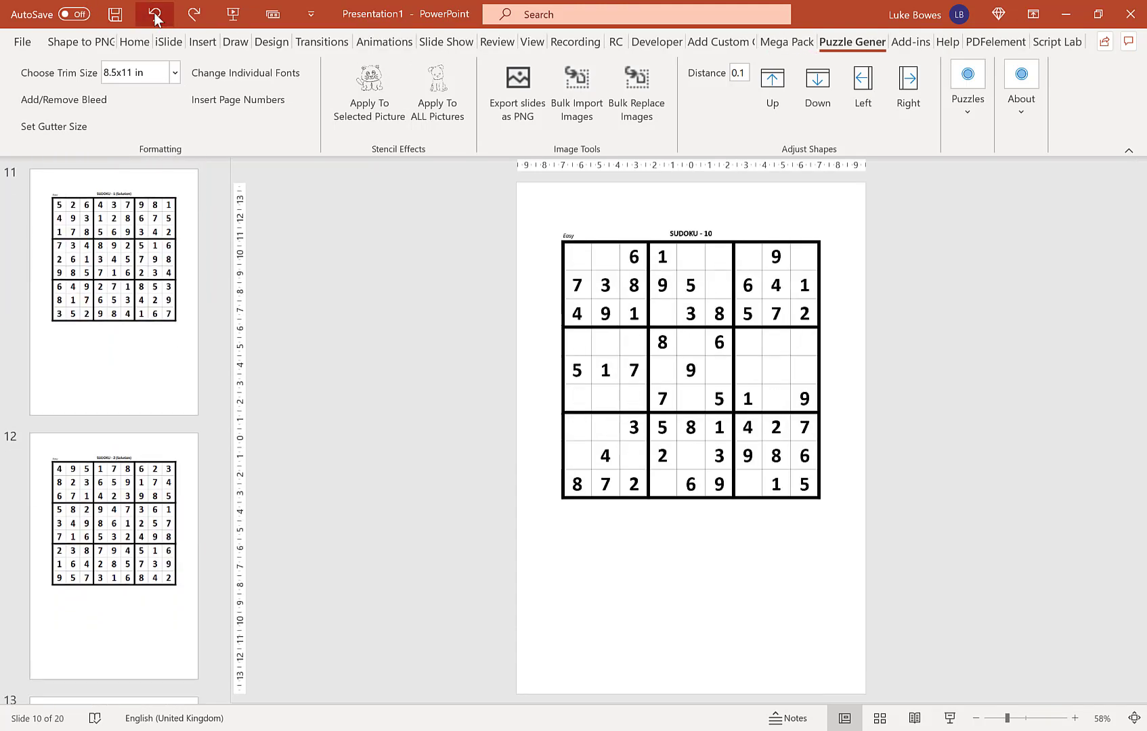
{"action": "left_click", "coordinate": [154, 14]}
{"action": "left_click", "coordinate": [154, 14]}
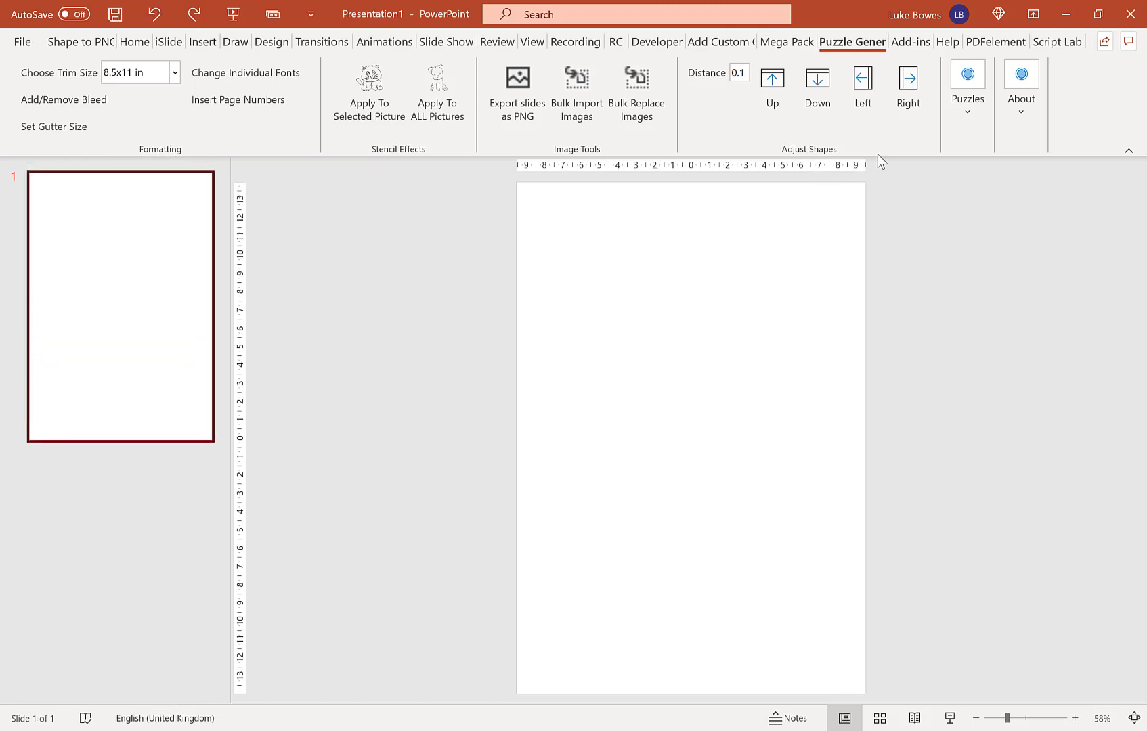
- Regenerate Easy Sudoku pages with the grid title changed to PUZZLE, then dismiss the completion message
{"action": "left_click", "coordinate": [959, 109]}
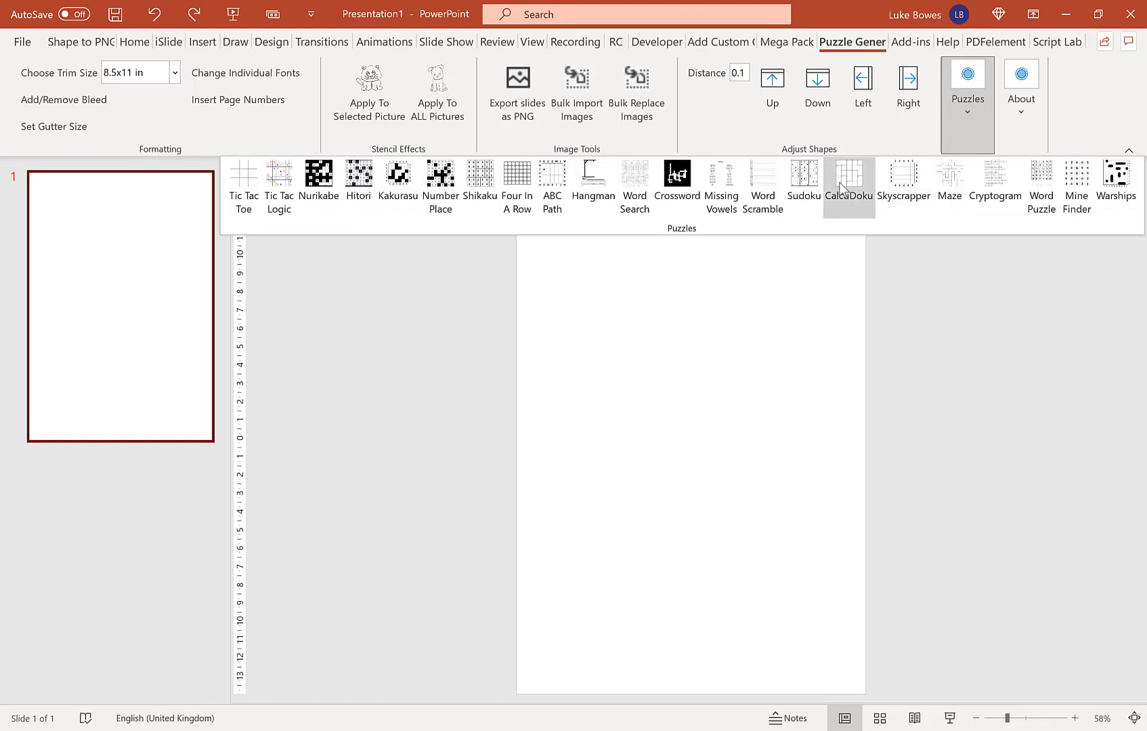
{"action": "left_click", "coordinate": [803, 180]}
{"action": "left_click", "coordinate": [609, 548]}
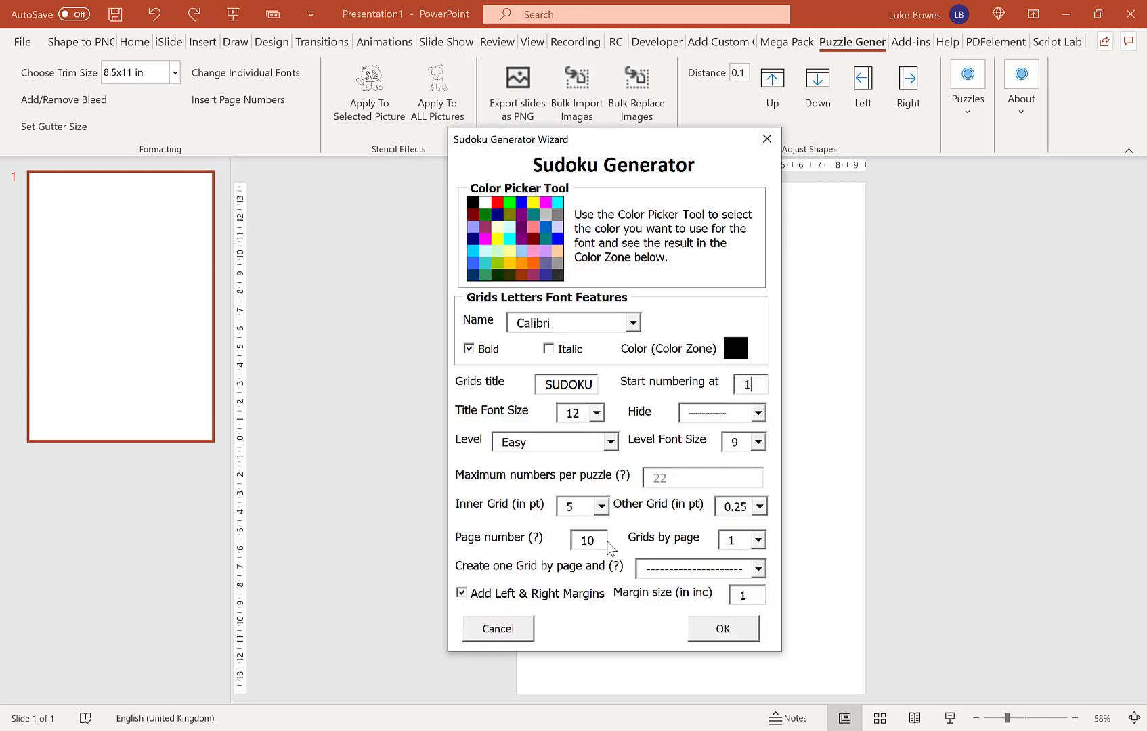
{"action": "left_click_drag", "start_coordinate": [541, 384], "coordinate": [642, 384]}
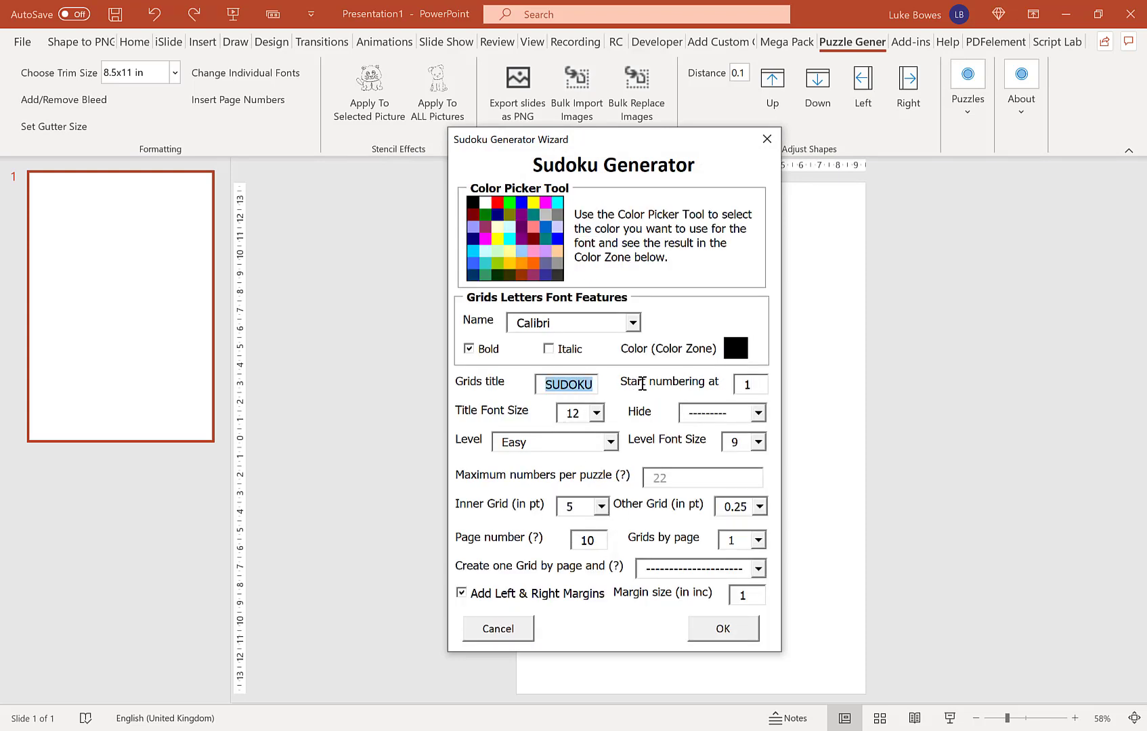
{"action": "type", "text": "Puzzle"}
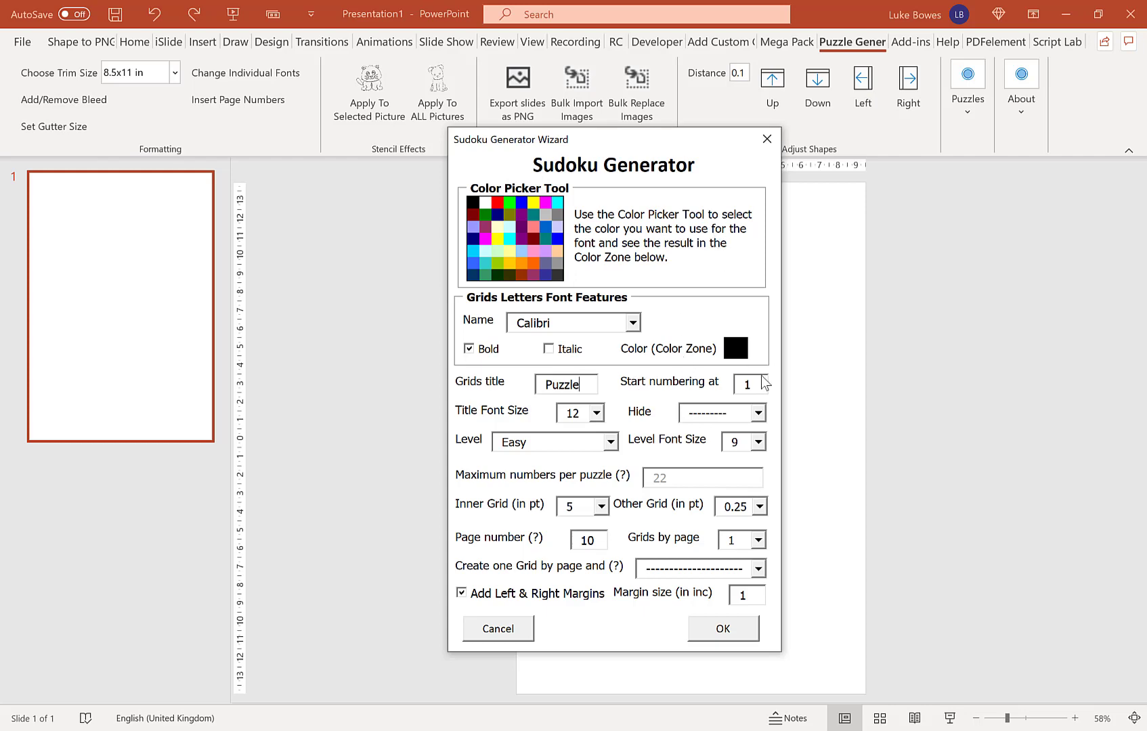
{"action": "left_click", "coordinate": [726, 629]}
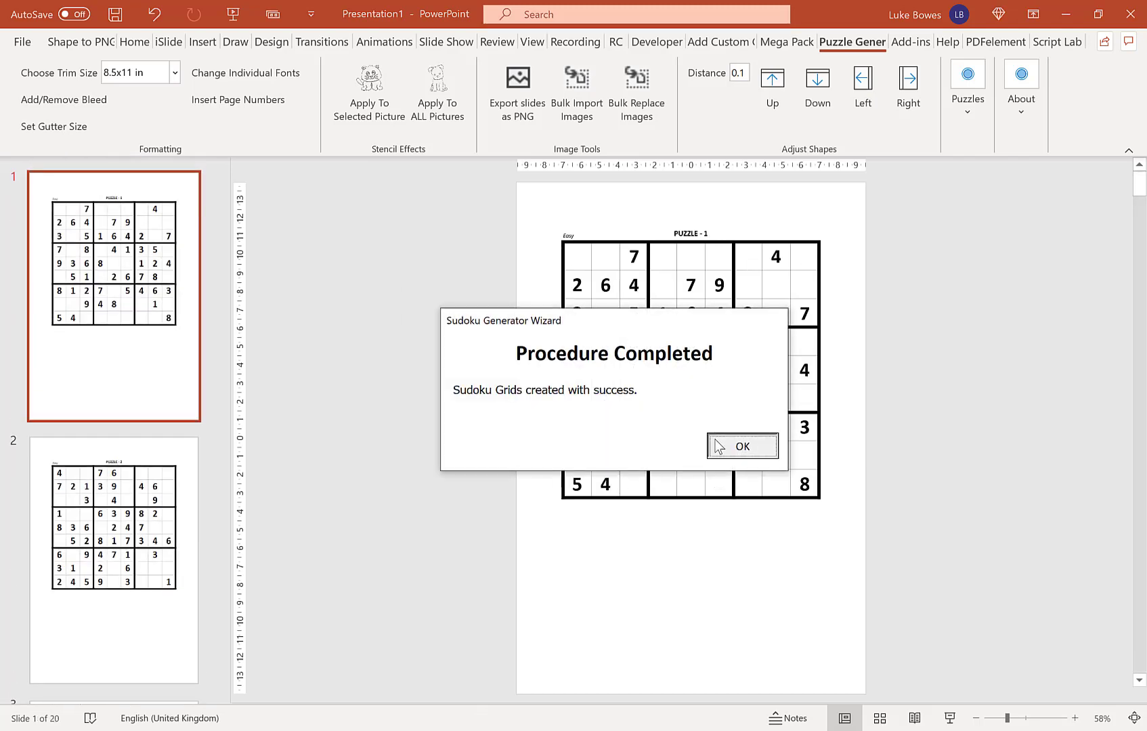
{"action": "left_click", "coordinate": [717, 444]}
- Insert a new slide after PUZZLE - 10 and delete its title and text placeholders
{"action": "scroll", "coordinate": [77, 417], "scroll_direction": "down", "scroll_amount": 12}
{"action": "scroll", "coordinate": [81, 417], "scroll_direction": "down", "scroll_amount": 6}
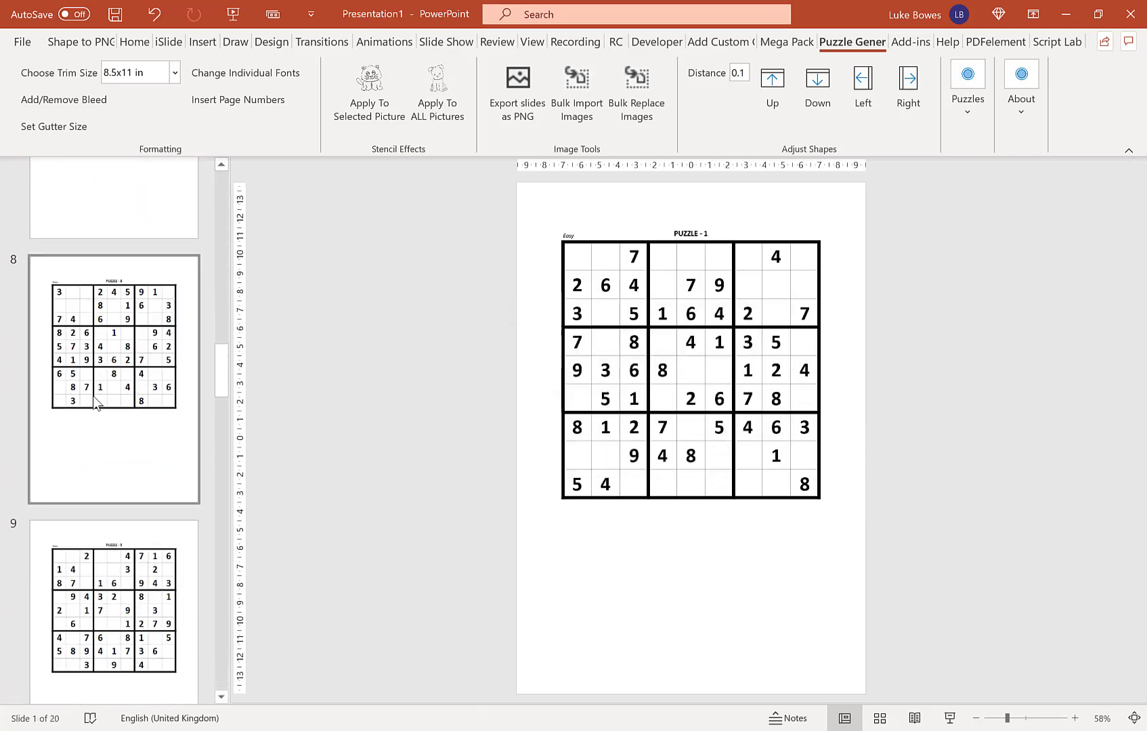
{"action": "left_click", "coordinate": [149, 303]}
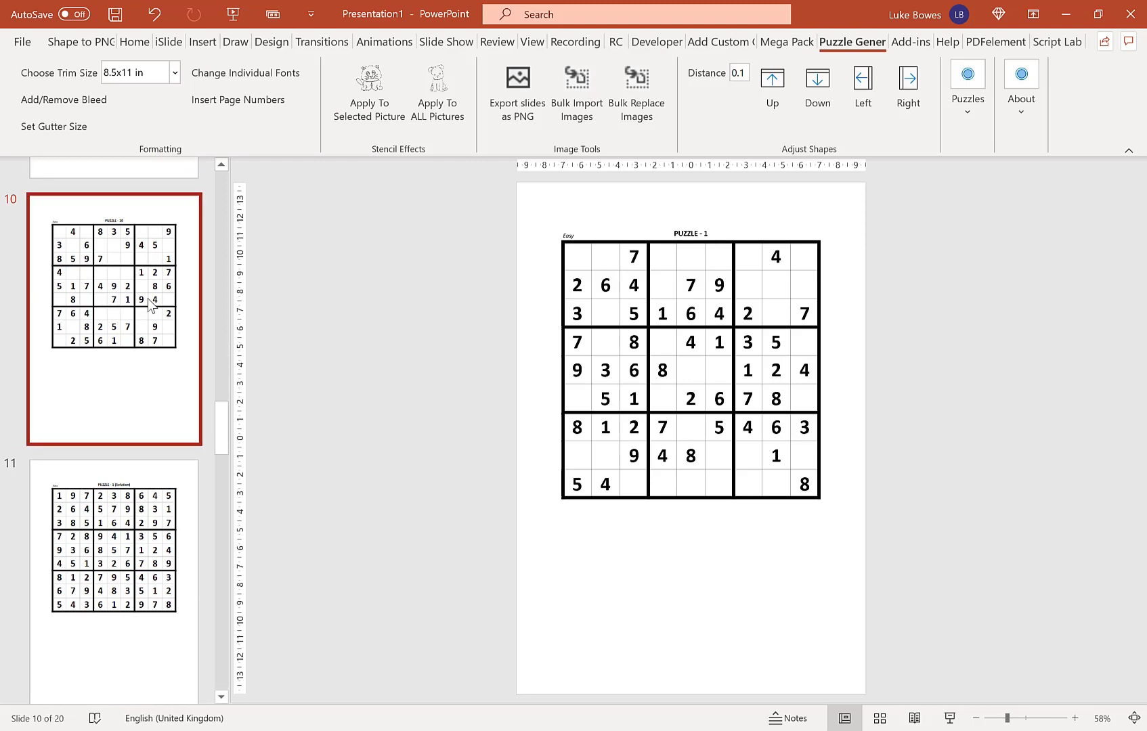
{"action": "right_click", "coordinate": [144, 380]}
{"action": "left_click", "coordinate": [190, 95]}
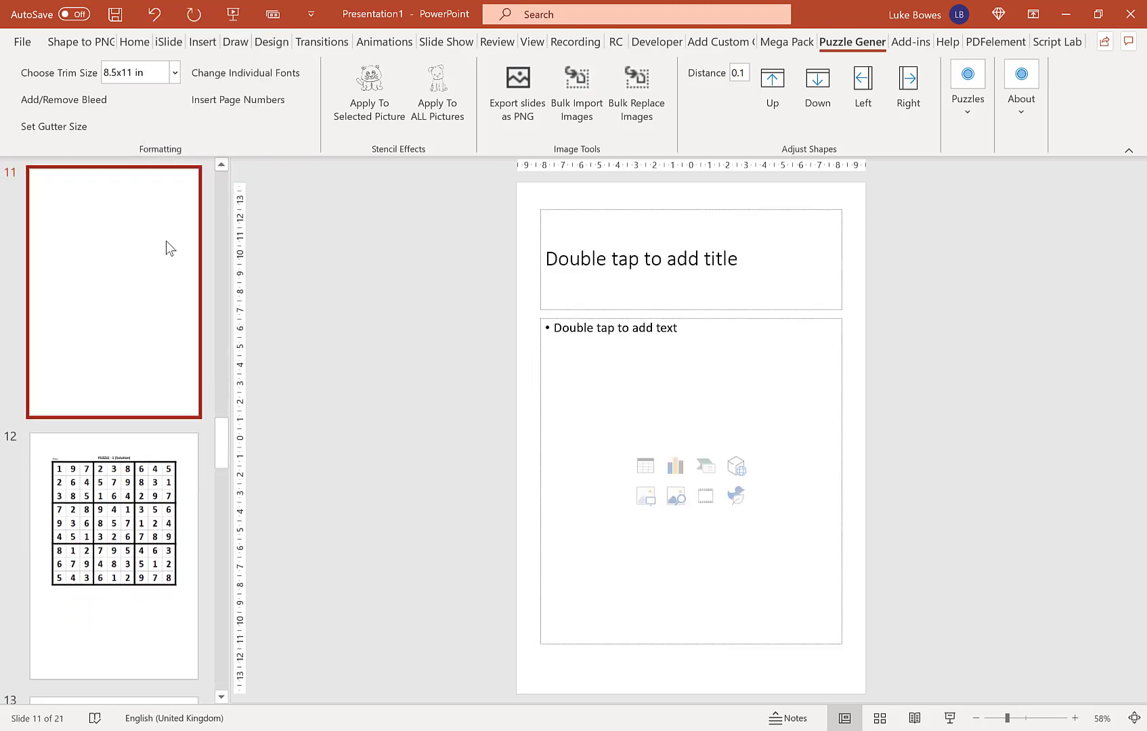
{"action": "left_click", "coordinate": [640, 203]}
{"action": "key", "text": "Delete"}
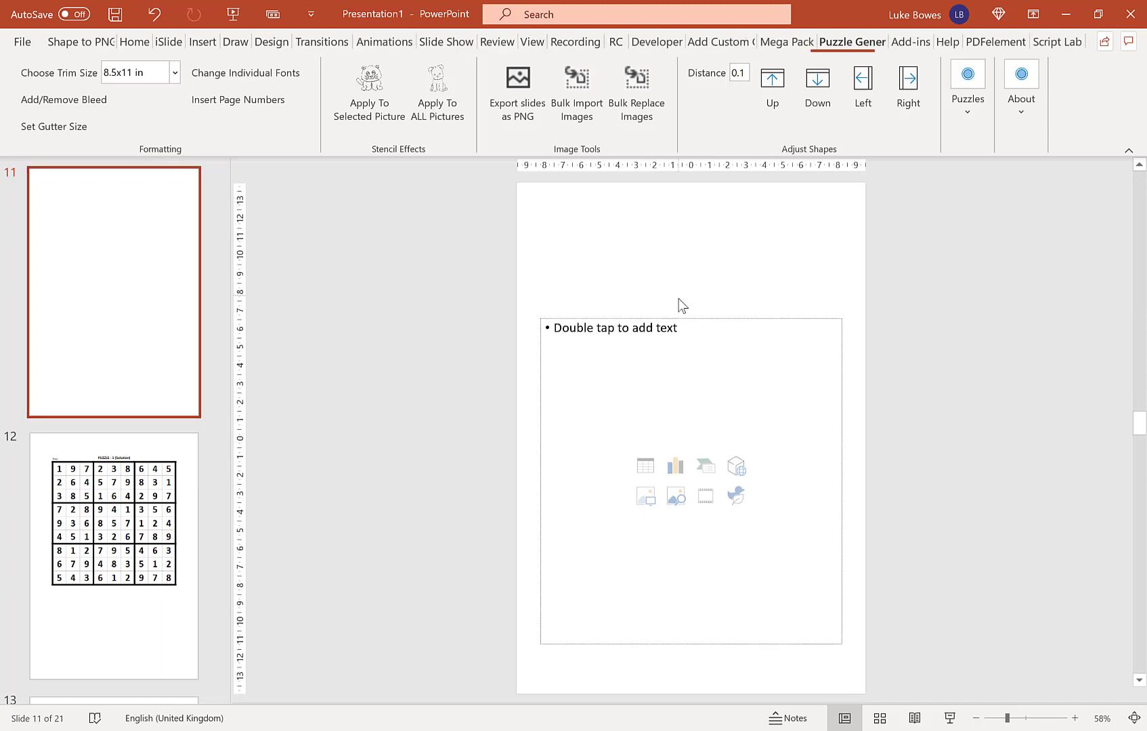
{"action": "left_click", "coordinate": [678, 318]}
{"action": "key", "text": "Delete"}
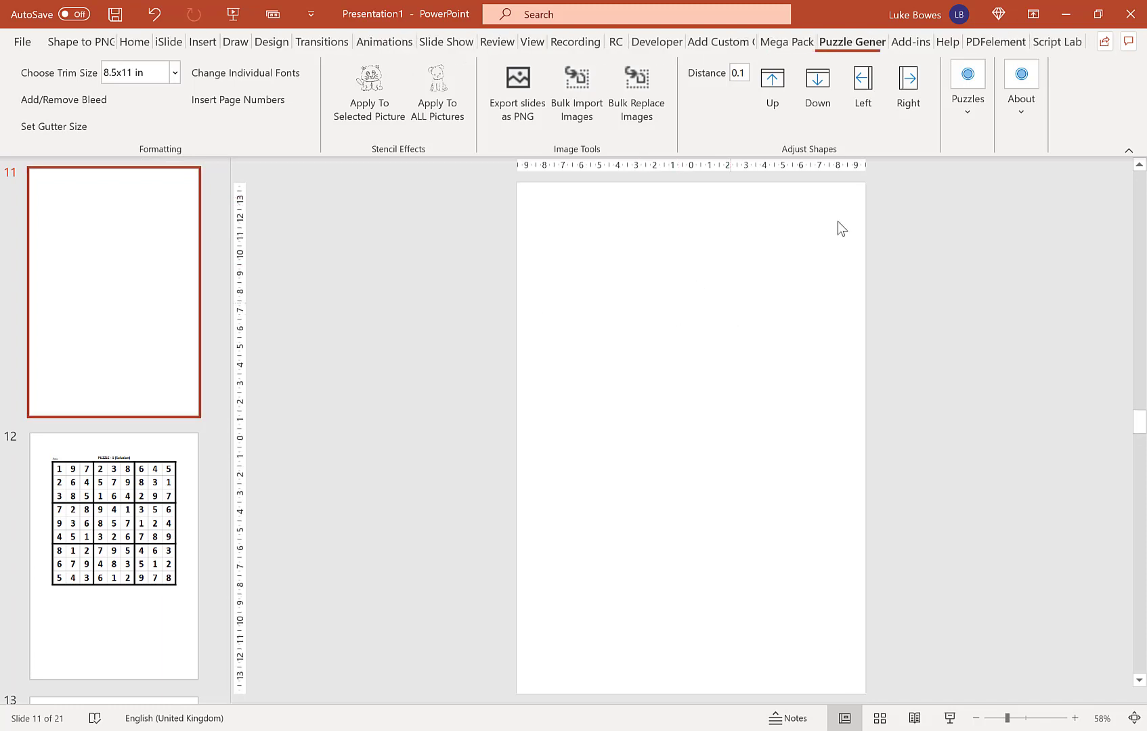
- Launch the Hitori generator from the Puzzle Generator puzzle gallery
{"action": "left_click", "coordinate": [960, 106]}
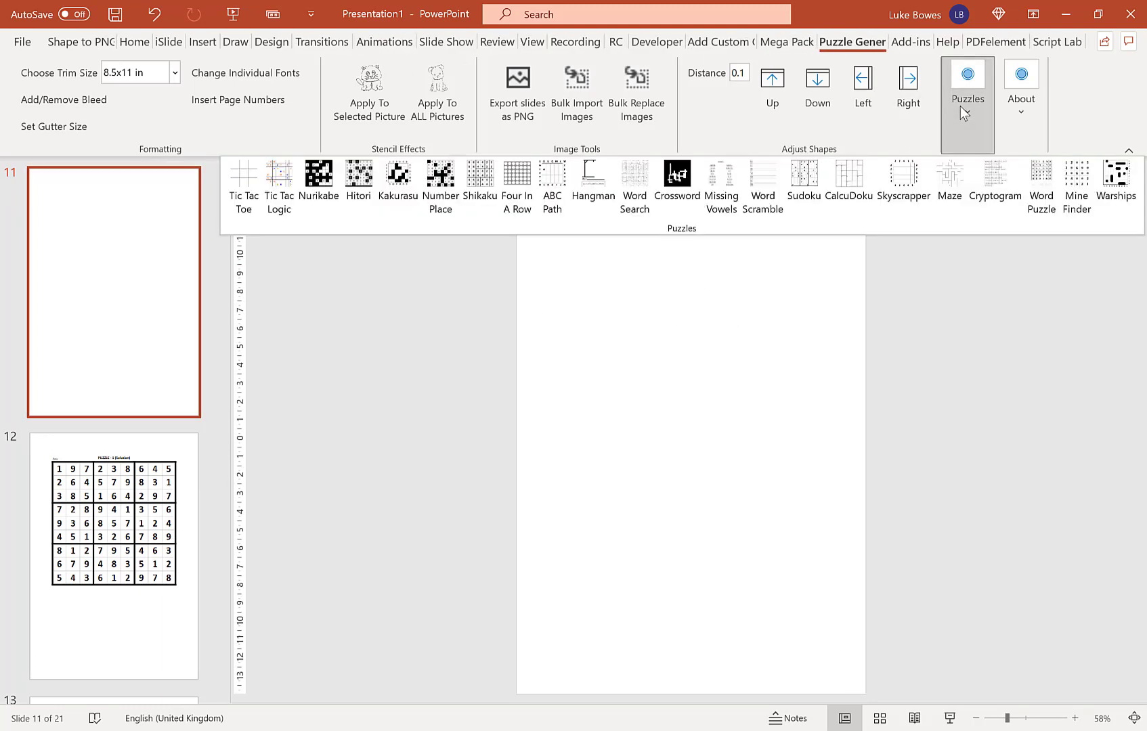
{"action": "left_click", "coordinate": [347, 188]}
{"action": "left_click", "coordinate": [602, 550]}
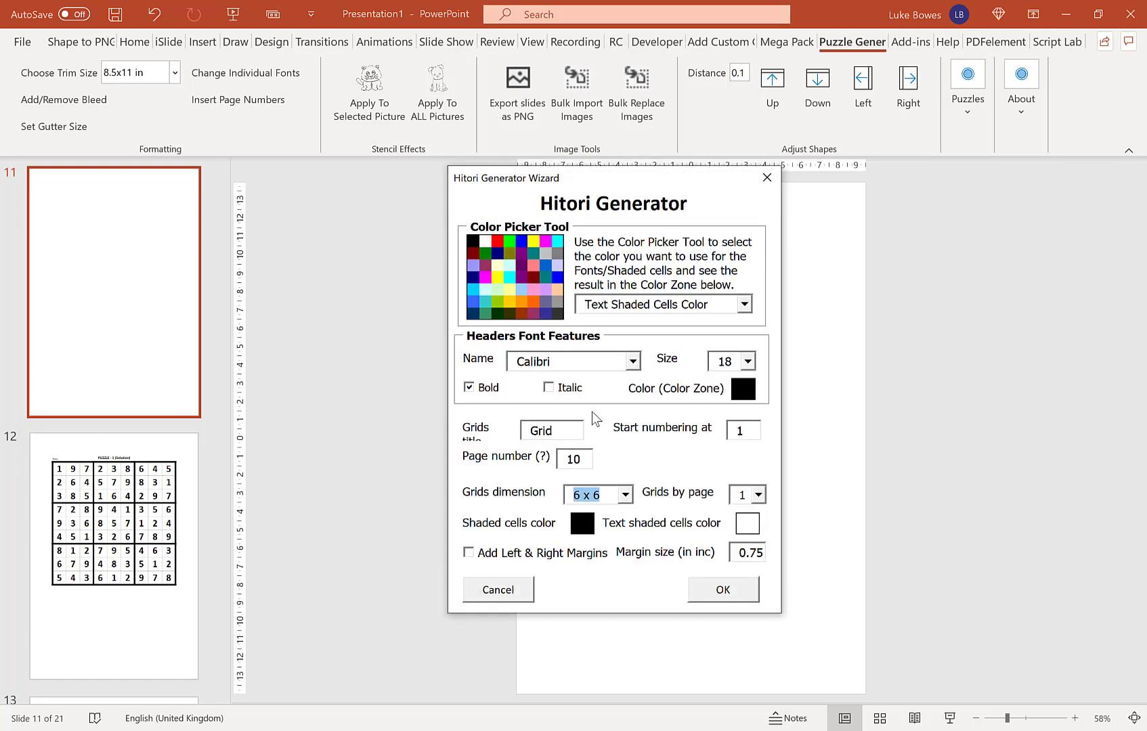
- Title the Hitori pages 'Puzzle', number from 11, add 1-inch left/right margins, and generate
{"action": "double_click", "coordinate": [560, 428]}
{"action": "type", "text": "Puz"}
{"action": "left_click", "coordinate": [743, 432]}
{"action": "type", "text": "1"}
{"action": "left_click", "coordinate": [474, 553]}
{"action": "double_click", "coordinate": [745, 553]}
{"action": "type", "text": "1"}
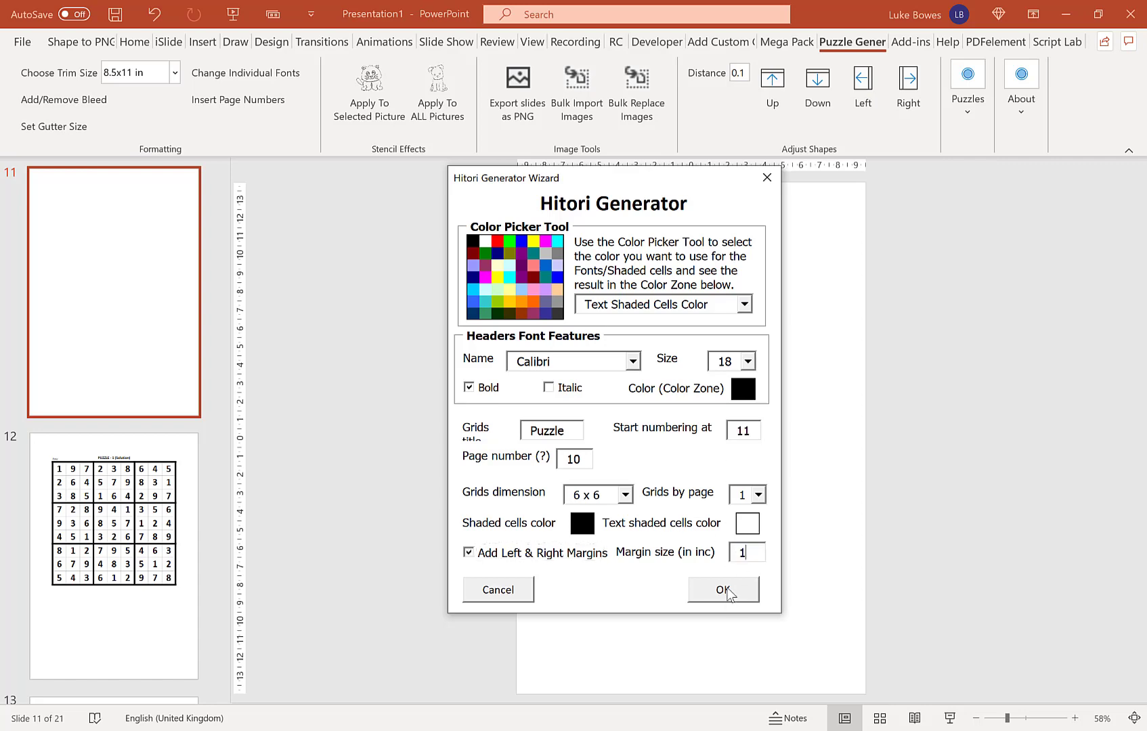
{"action": "left_click", "coordinate": [724, 589]}
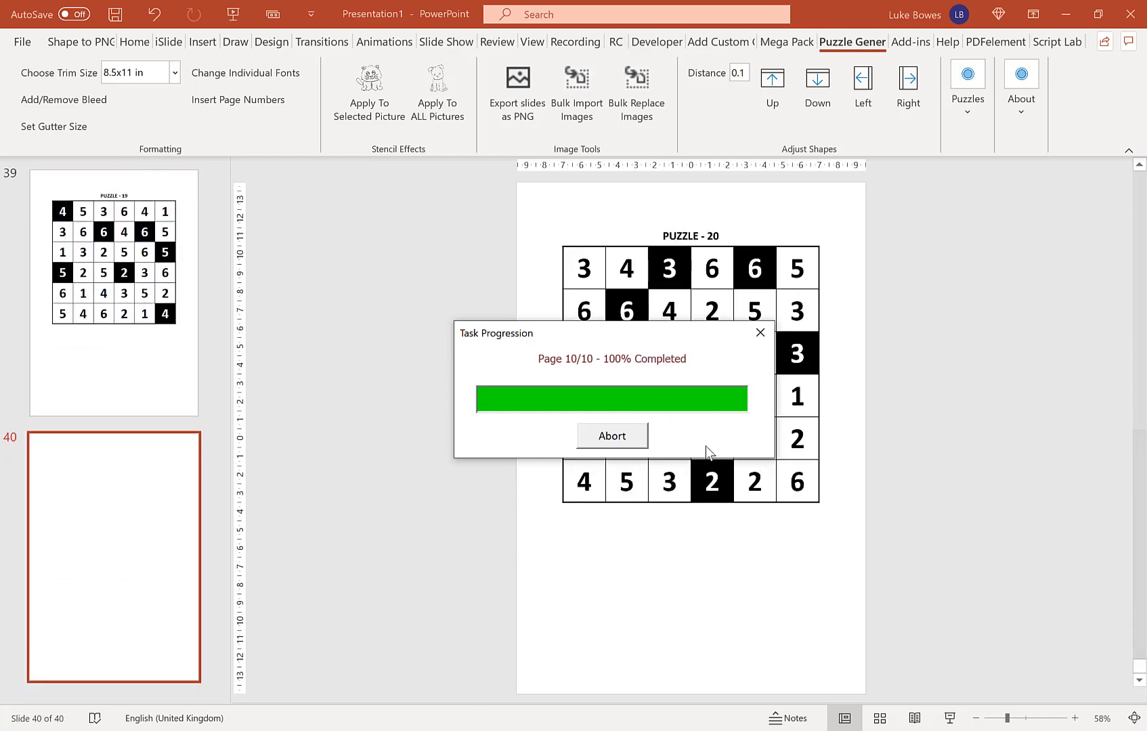
- Dismiss the Procedure Completed message and return to slide 1, PUZZLE - 1
{"action": "left_click", "coordinate": [738, 450]}
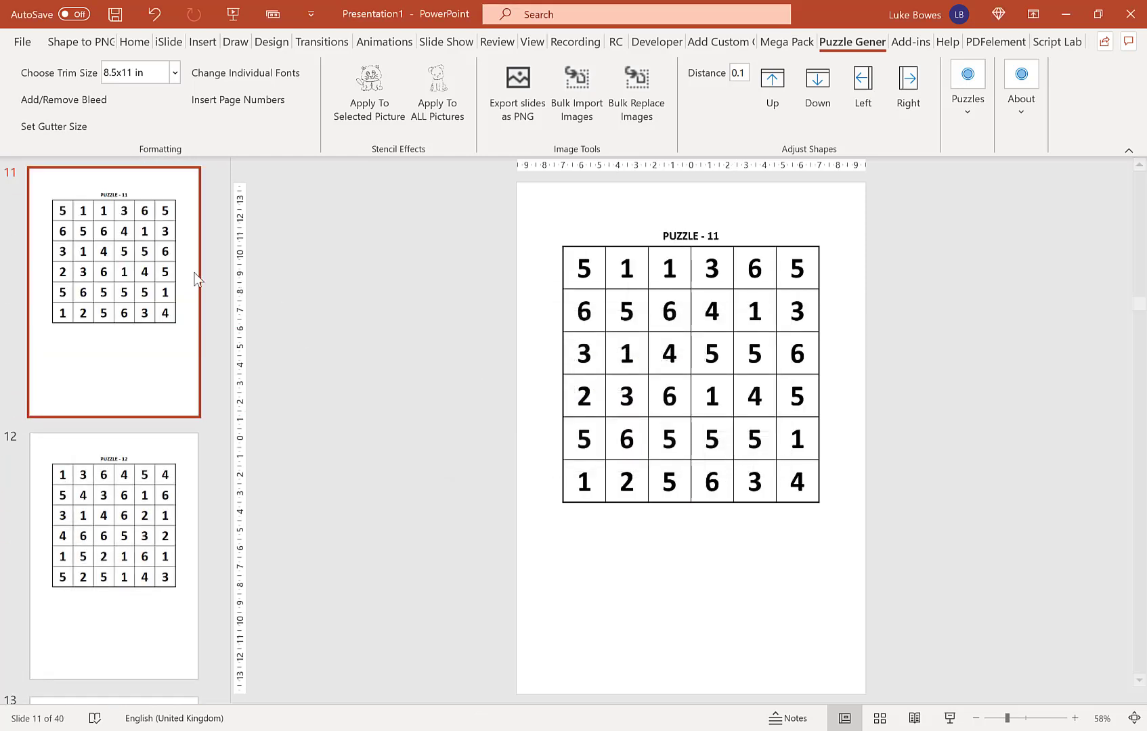
{"action": "scroll", "coordinate": [159, 276], "scroll_direction": "up", "scroll_amount": 10}
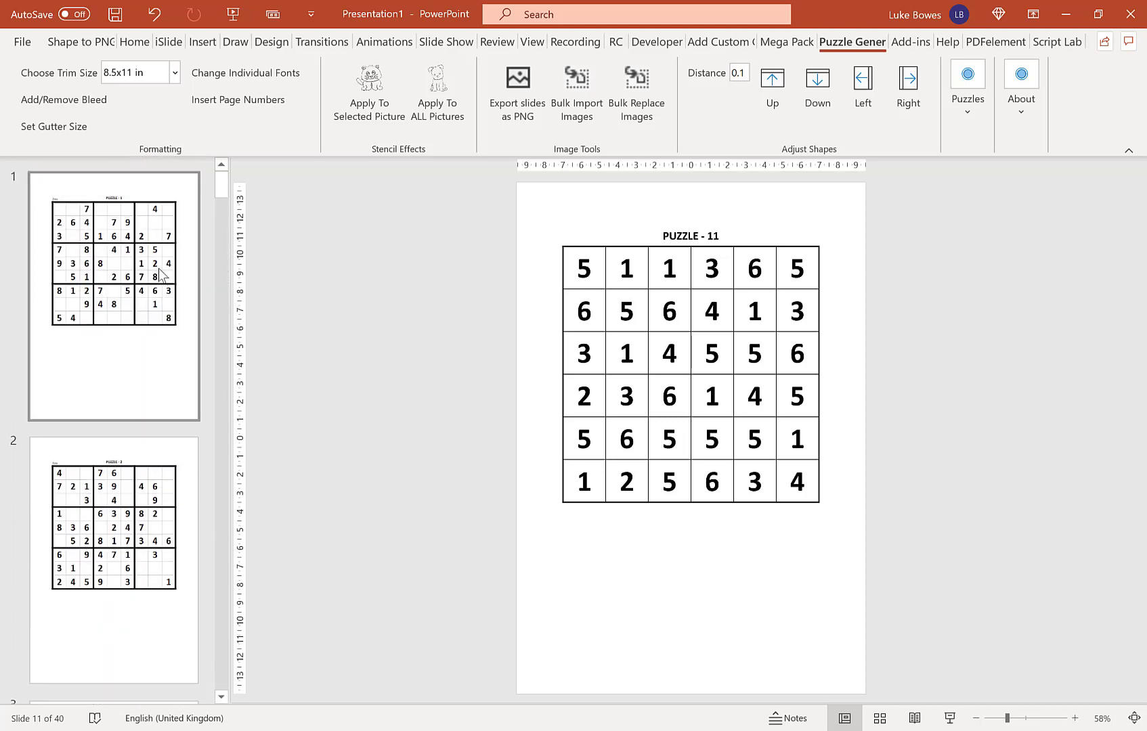
{"action": "left_click", "coordinate": [124, 238]}
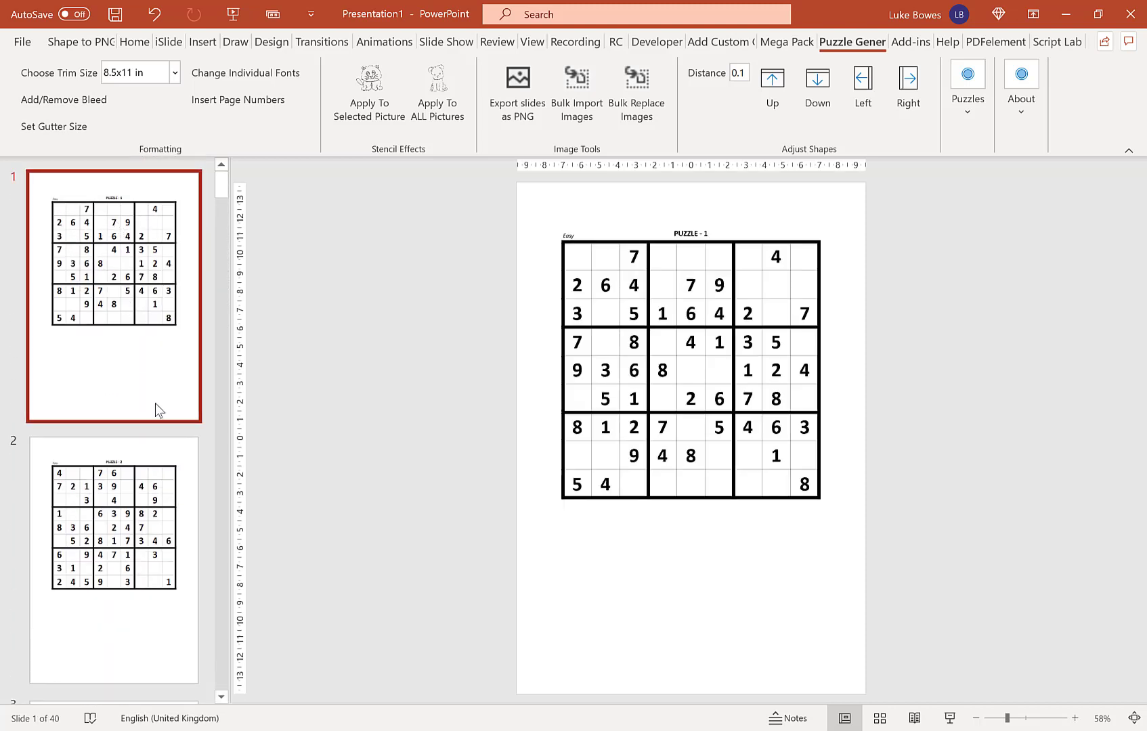
- Step through the slides from slide 6 to slide 40, the PUZZLE - 20 solution
{"action": "scroll", "coordinate": [155, 409], "scroll_direction": "down", "scroll_amount": 5}
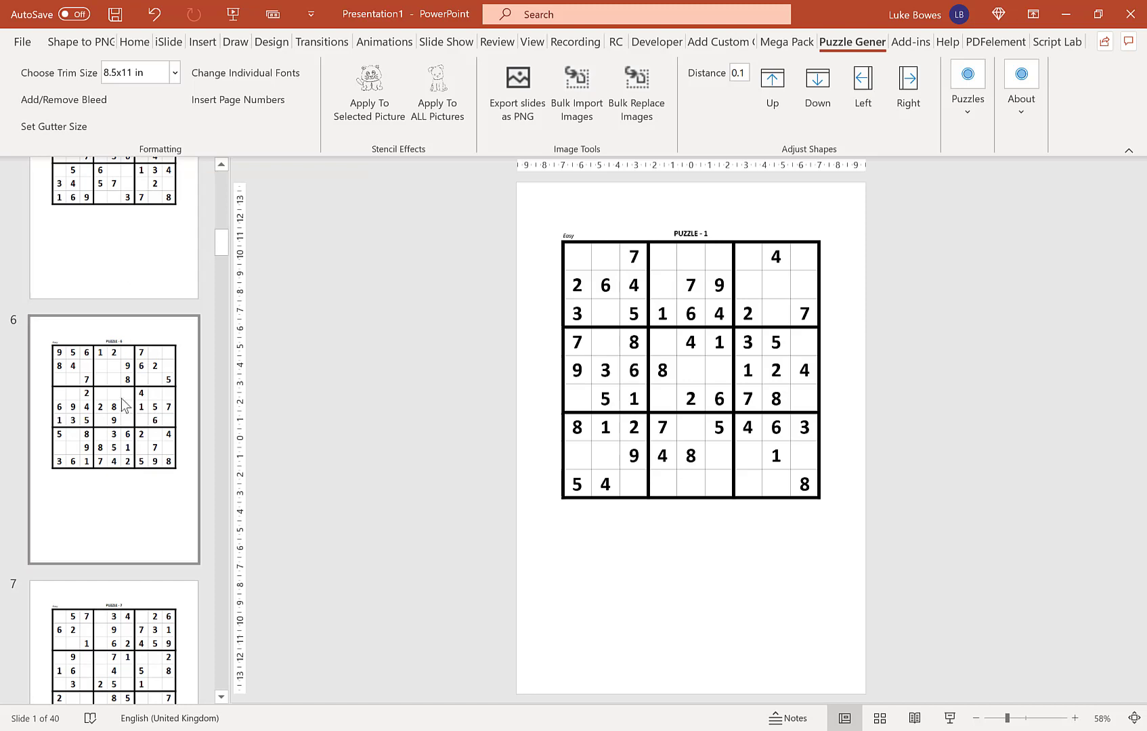
{"action": "left_click", "coordinate": [124, 405]}
{"action": "key", "text": "Down"}
{"action": "key", "text": "Down"}
{"action": "key", "text": "Down"}
{"action": "key", "text": "Down"}
{"action": "key", "text": "Down"}
{"action": "key", "text": "Down"}
{"action": "key", "text": "Down"}
{"action": "key", "text": "Down"}
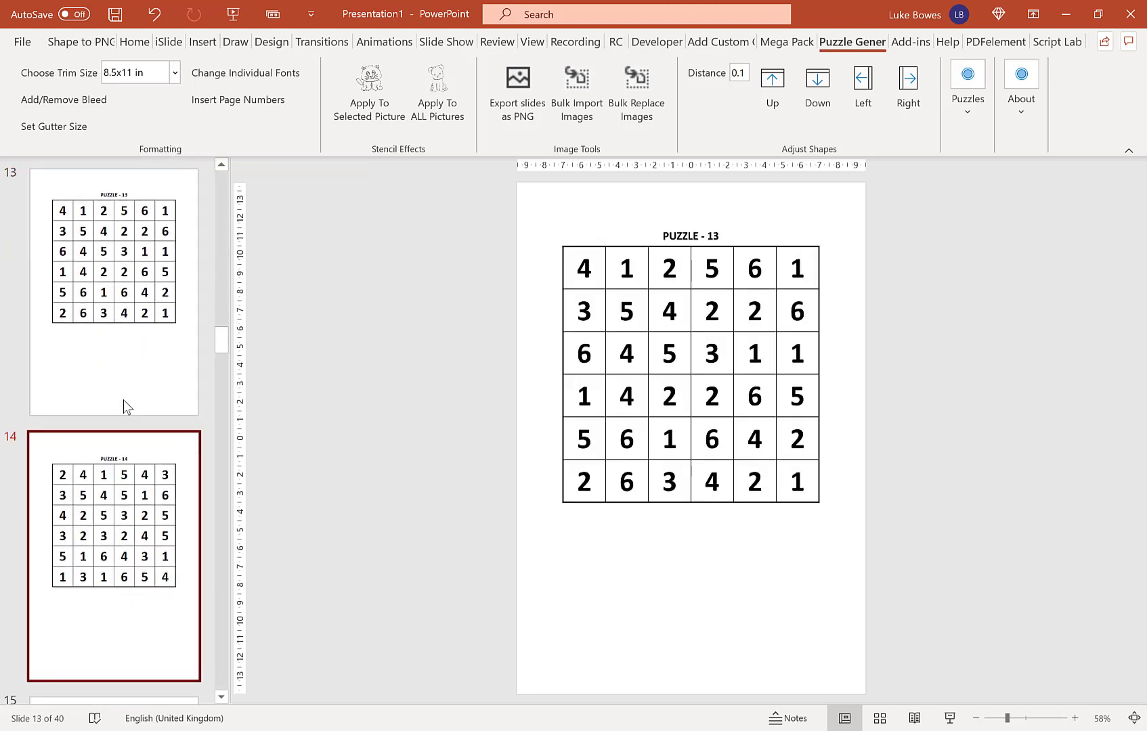
{"action": "key", "text": "Down"}
{"action": "key", "text": "Down"}
{"action": "key", "text": "Down"}
{"action": "key", "text": "Down"}
{"action": "key", "text": "Down"}
{"action": "key", "text": "Down"}
{"action": "key", "text": "Down"}
{"action": "key", "text": "Down"}
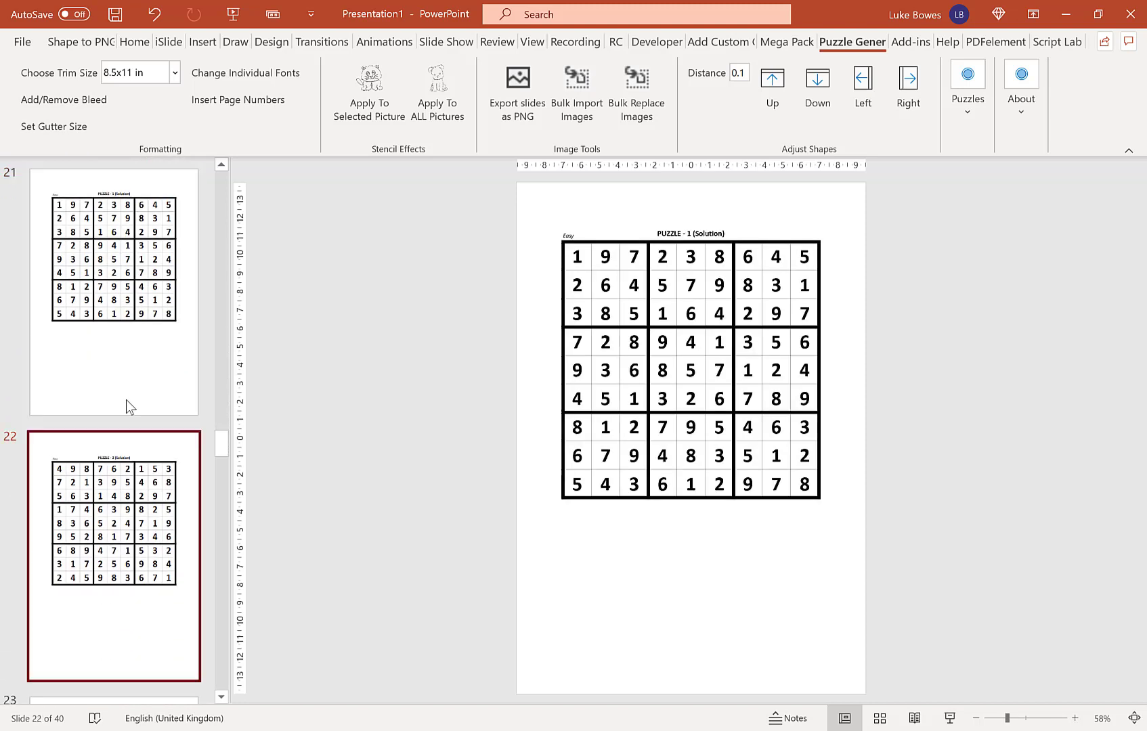
{"action": "key", "text": "Down"}
{"action": "key", "text": "Down"}
{"action": "key", "text": "Down"}
{"action": "key", "text": "Down"}
{"action": "key", "text": "Down"}
{"action": "key", "text": "Down"}
{"action": "key", "text": "Down"}
{"action": "key", "text": "Down"}
{"action": "key", "text": "Down"}
{"action": "key", "text": "Down"}
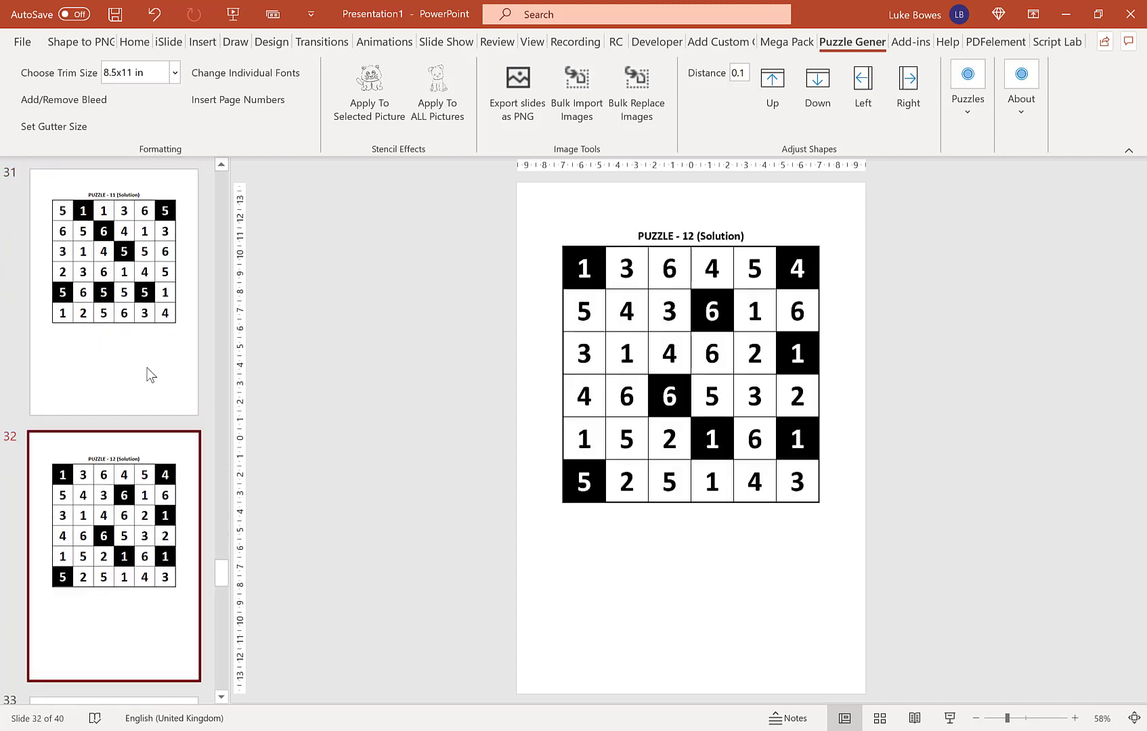
{"action": "key", "text": "Down"}
{"action": "key", "text": "Down"}
{"action": "key", "text": "Down"}
{"action": "key", "text": "Down"}
{"action": "key", "text": "Down"}
{"action": "key", "text": "Down"}
{"action": "key", "text": "Down"}
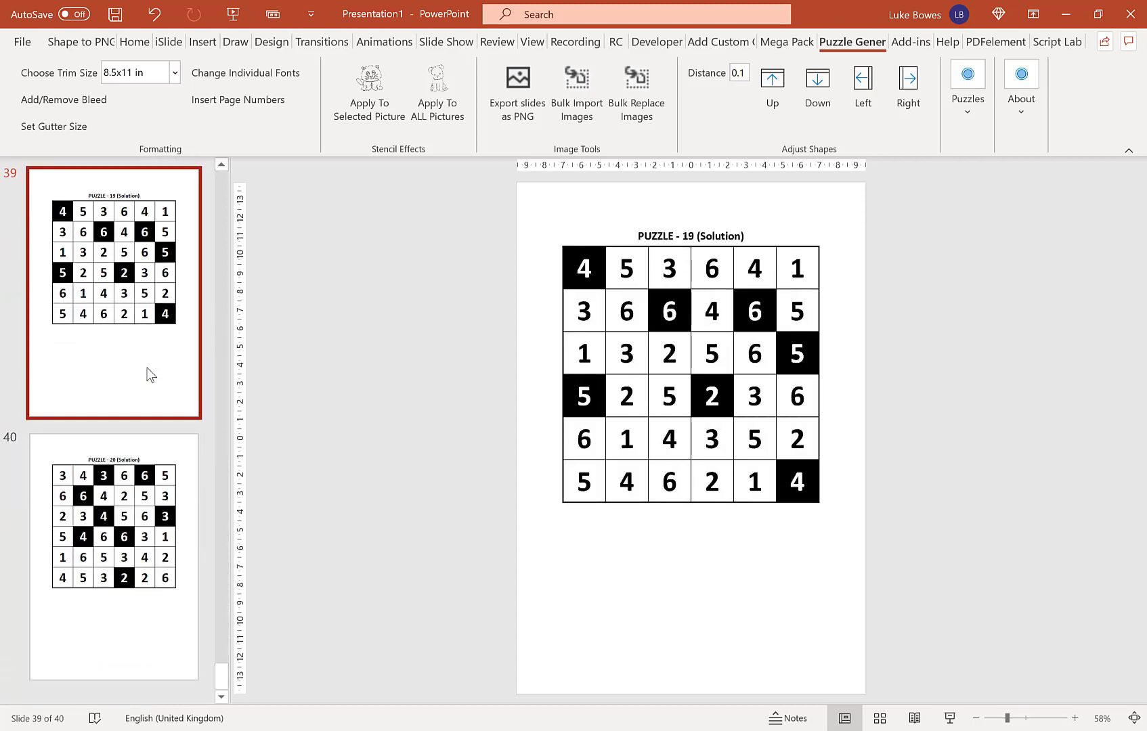
{"action": "key", "text": "Down"}
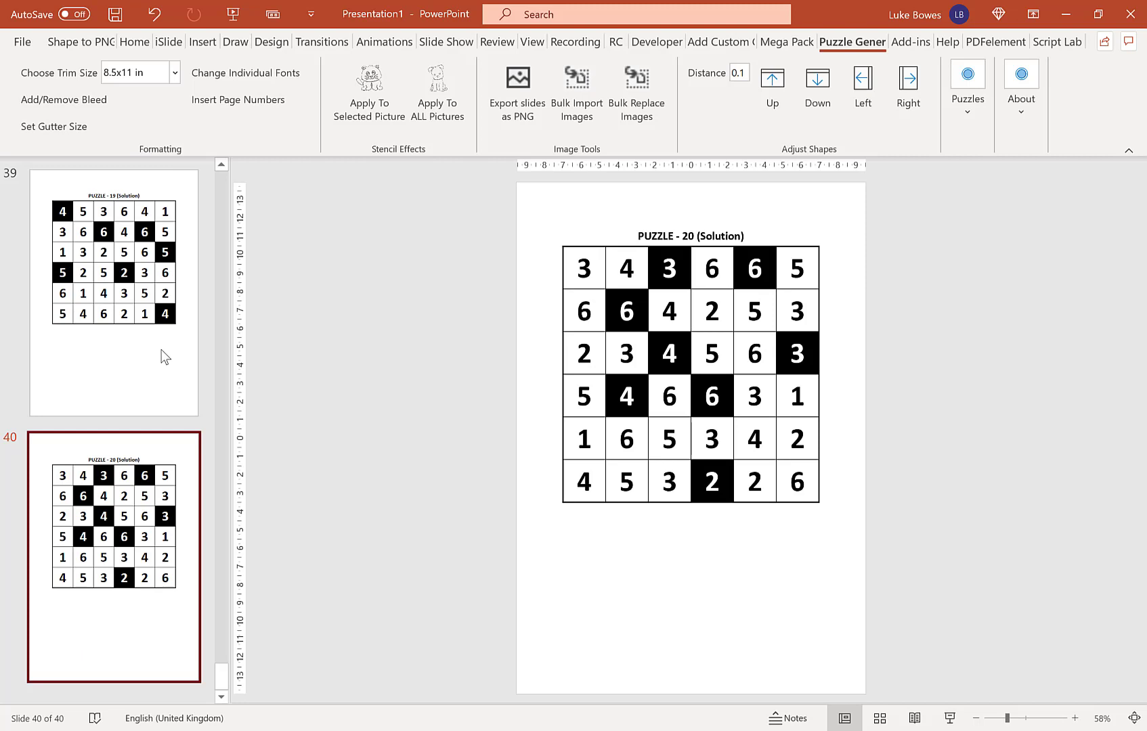